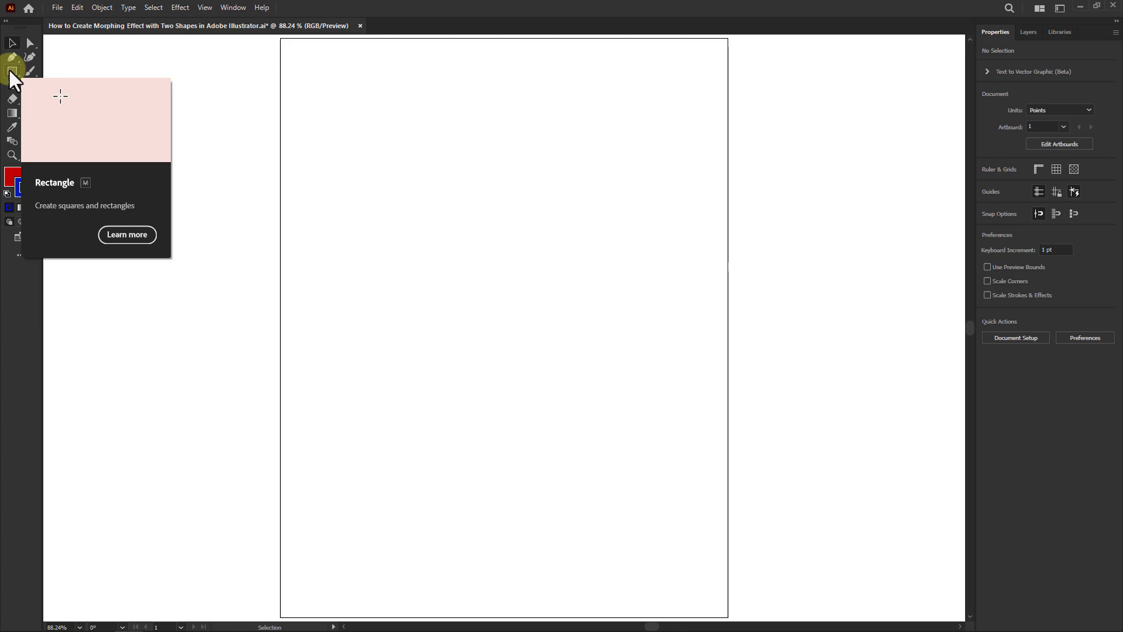
Draw a 788.4 pt circle with the Ellipse tool, red fill and blue 20 pt stroke, filling the artboard
left_click(12, 71)
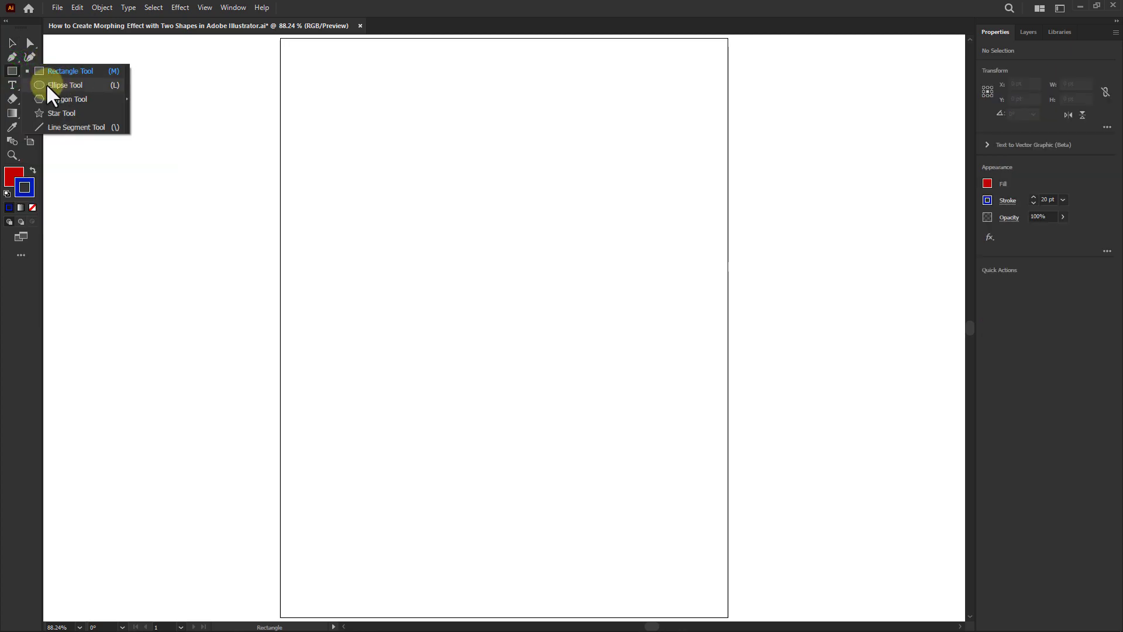
left_click(65, 85)
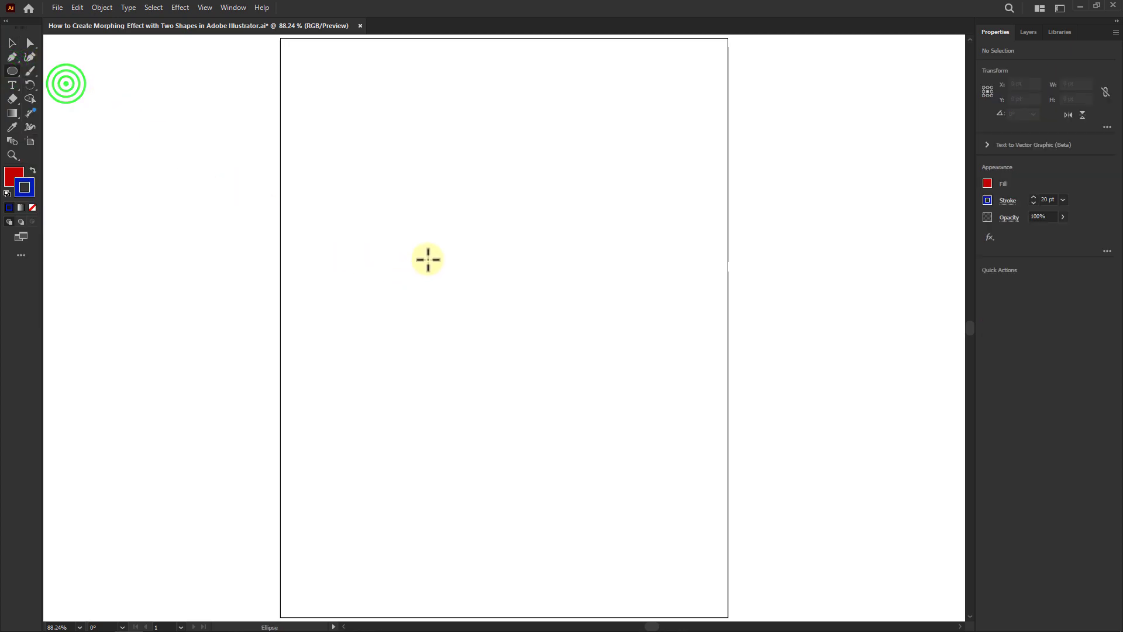
left_click_drag(318, 159, 774, 483)
scroll(637, 364, "down", 1)
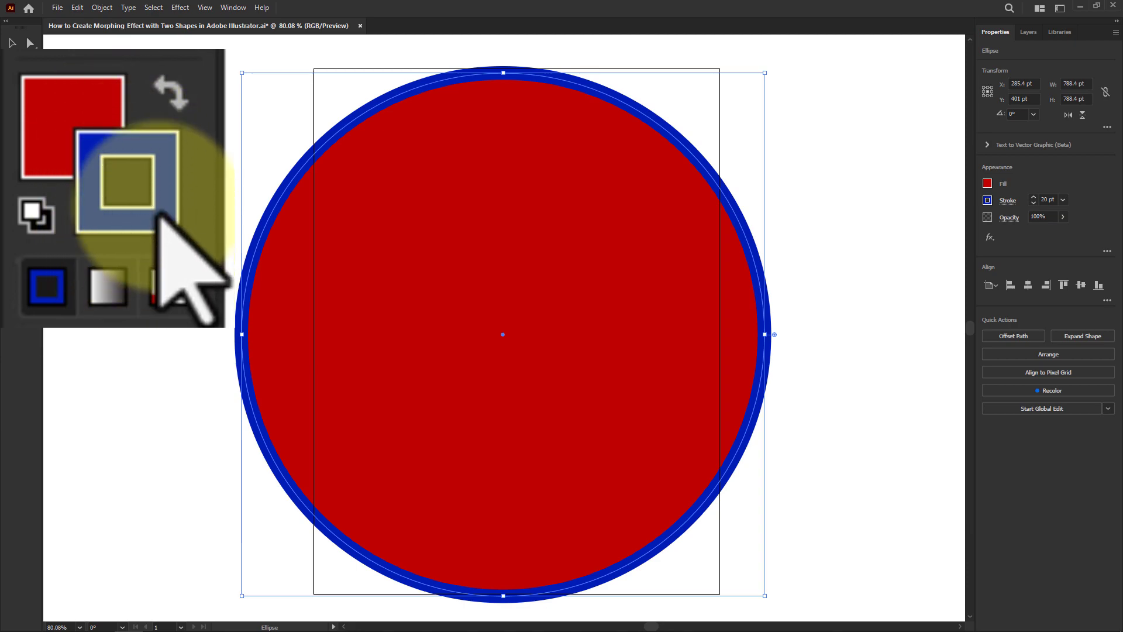
Set the circle's stroke to None, keeping only its red BC0000 fill
left_click(29, 244)
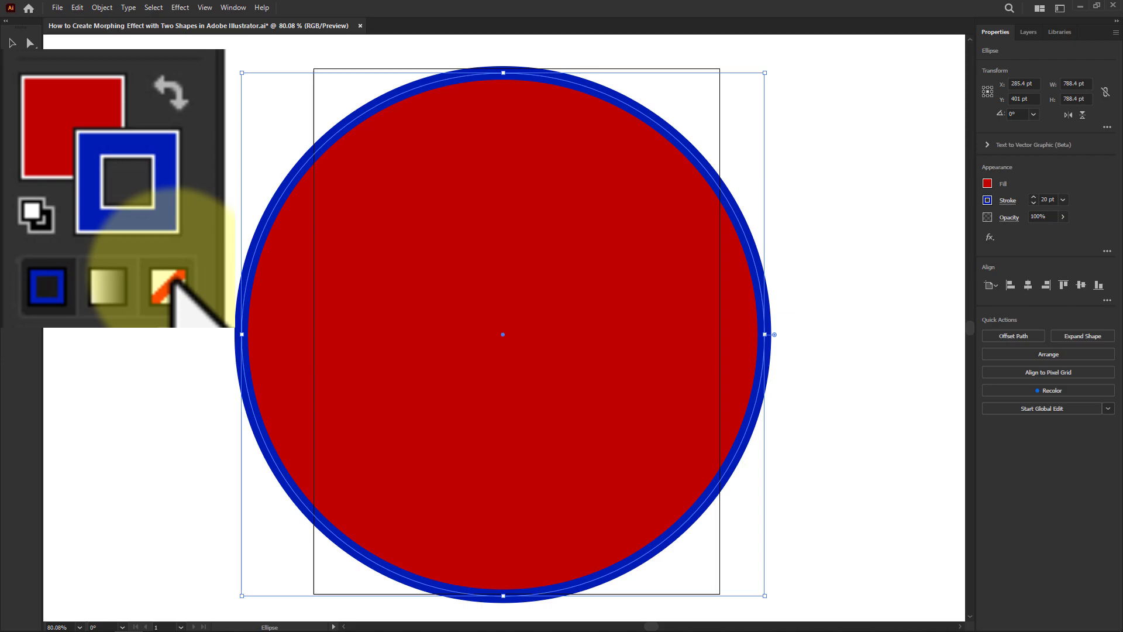
left_click(170, 285)
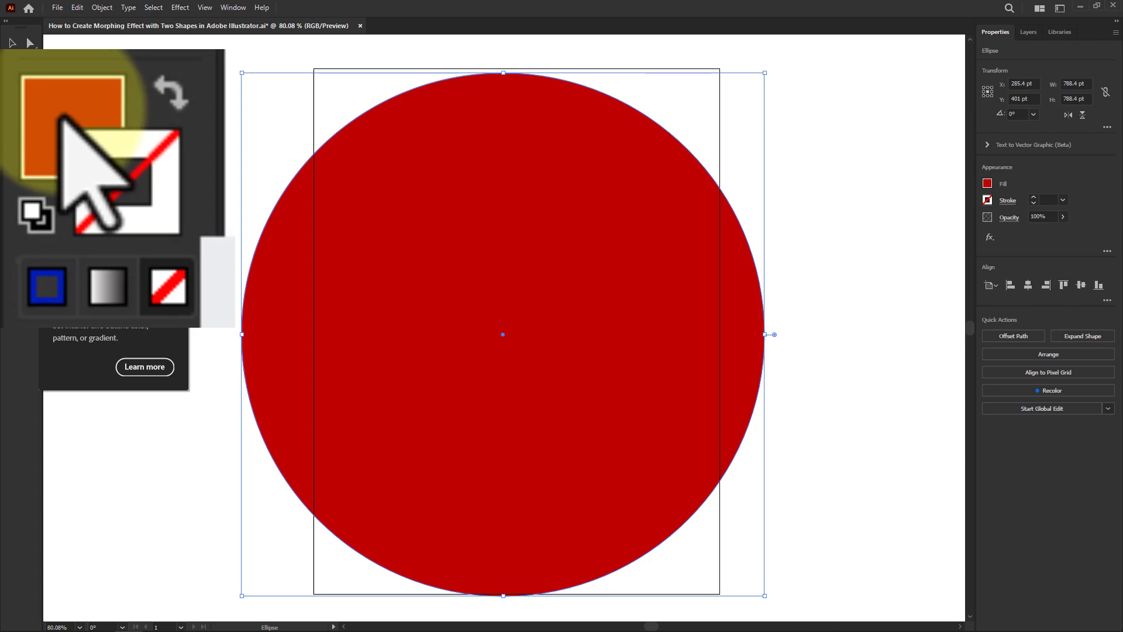
left_click(63, 120)
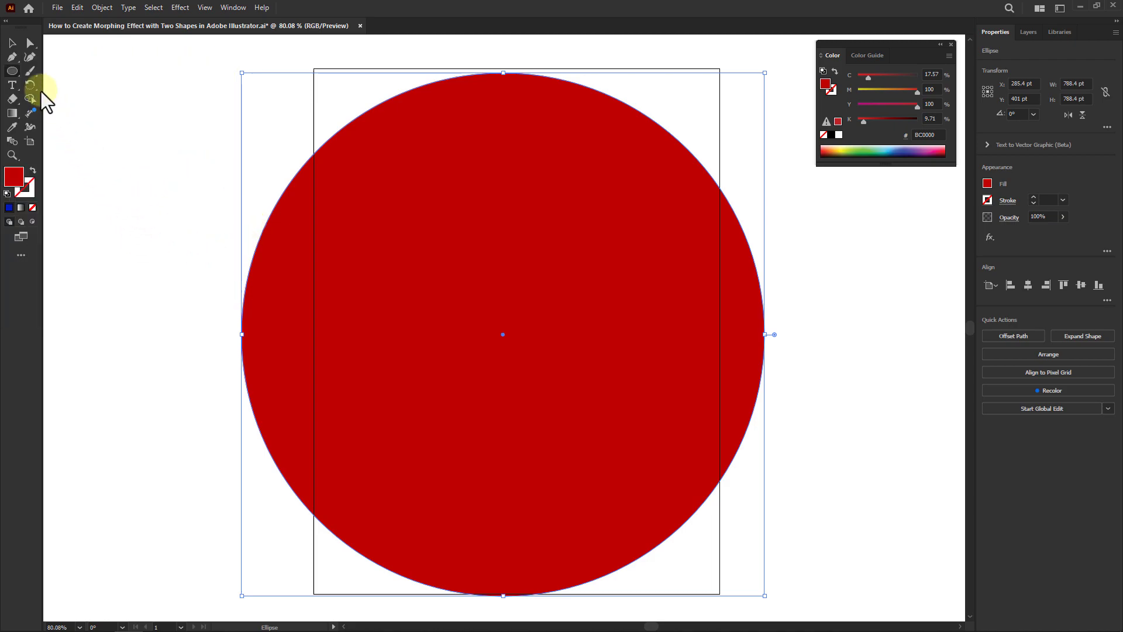
left_click(12, 42)
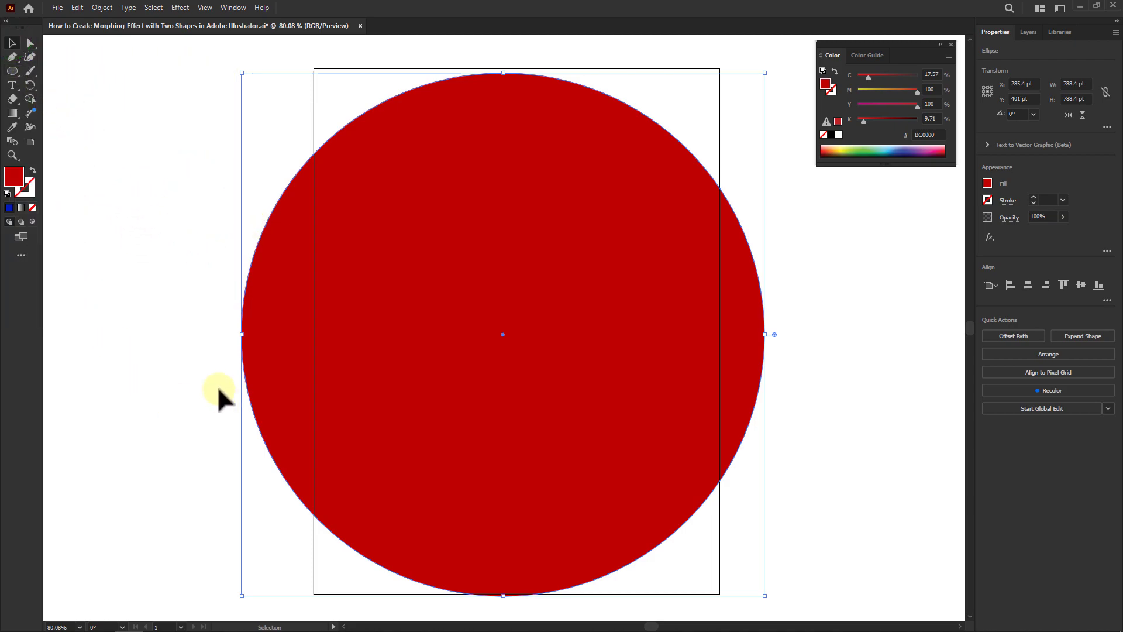
left_click(233, 7)
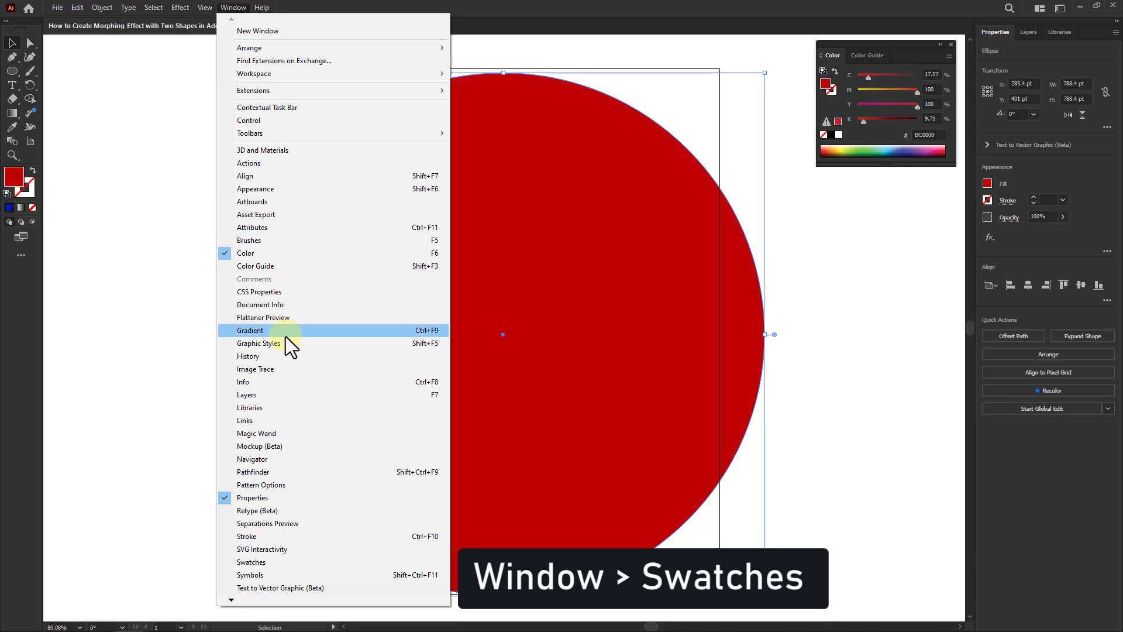
Fill the circle with the Spectrum swatch from the Gradients > Spectrums library
left_click(251, 562)
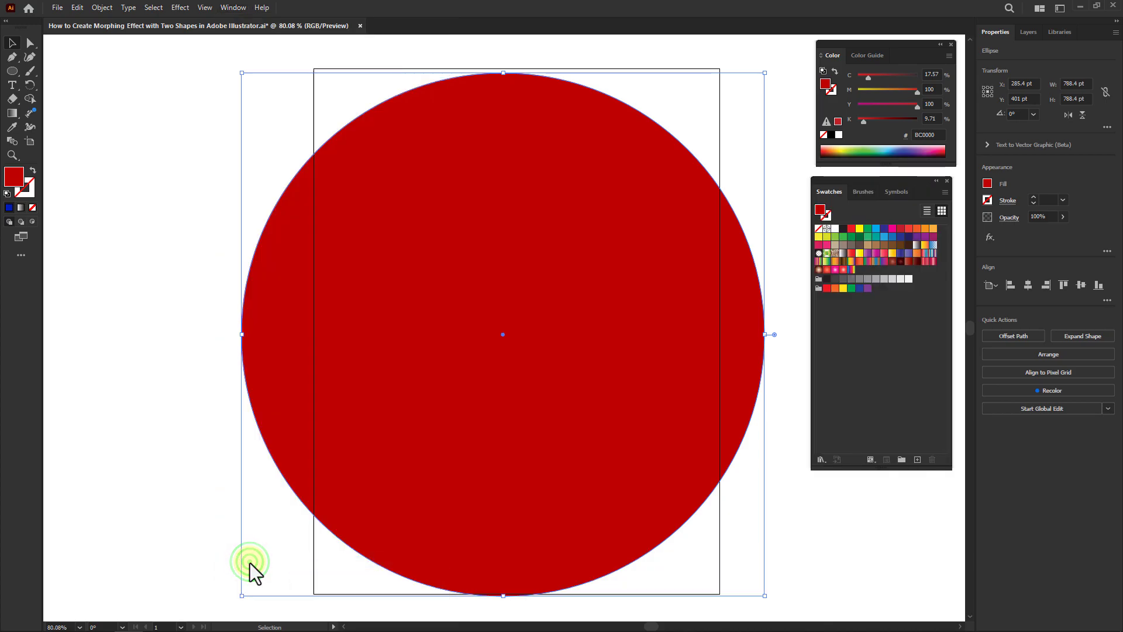
left_click(426, 419)
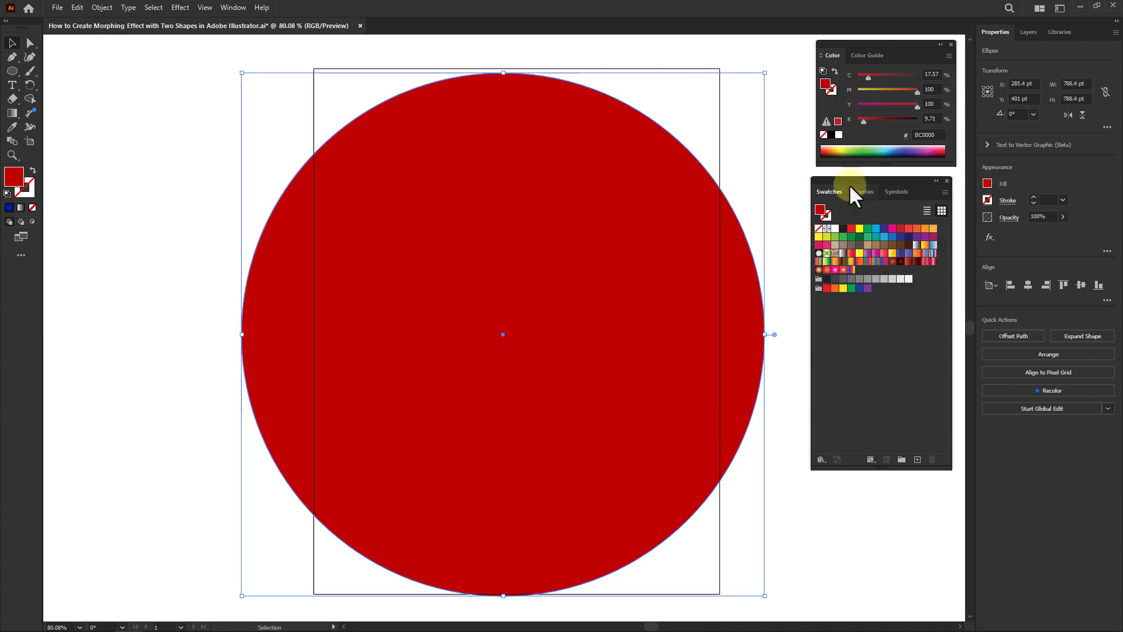
left_click(820, 459)
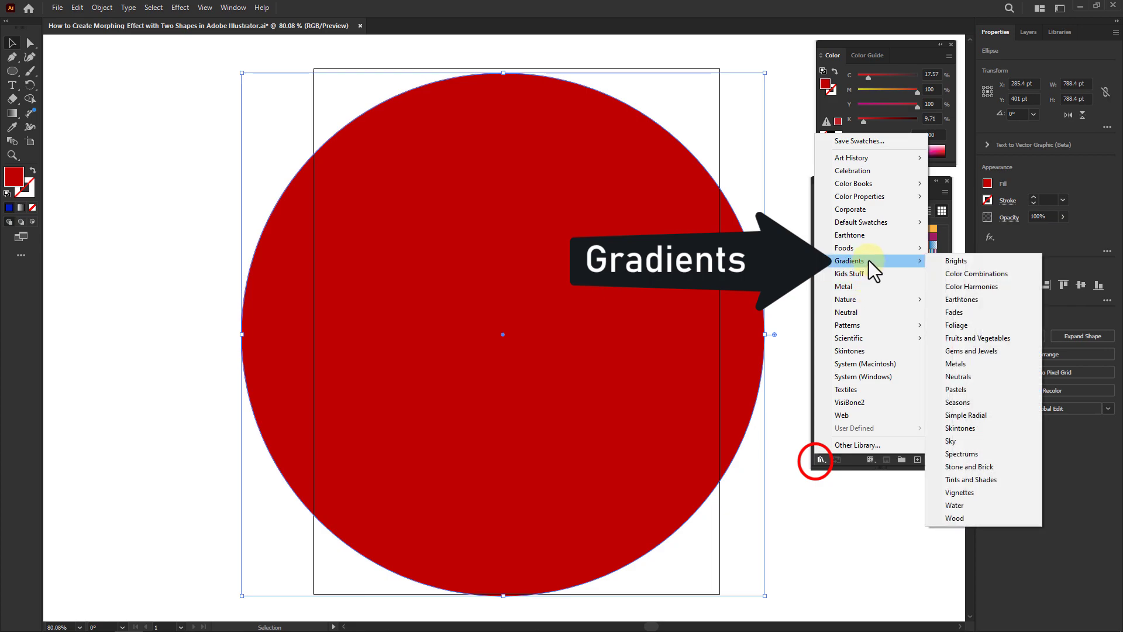
left_click(851, 261)
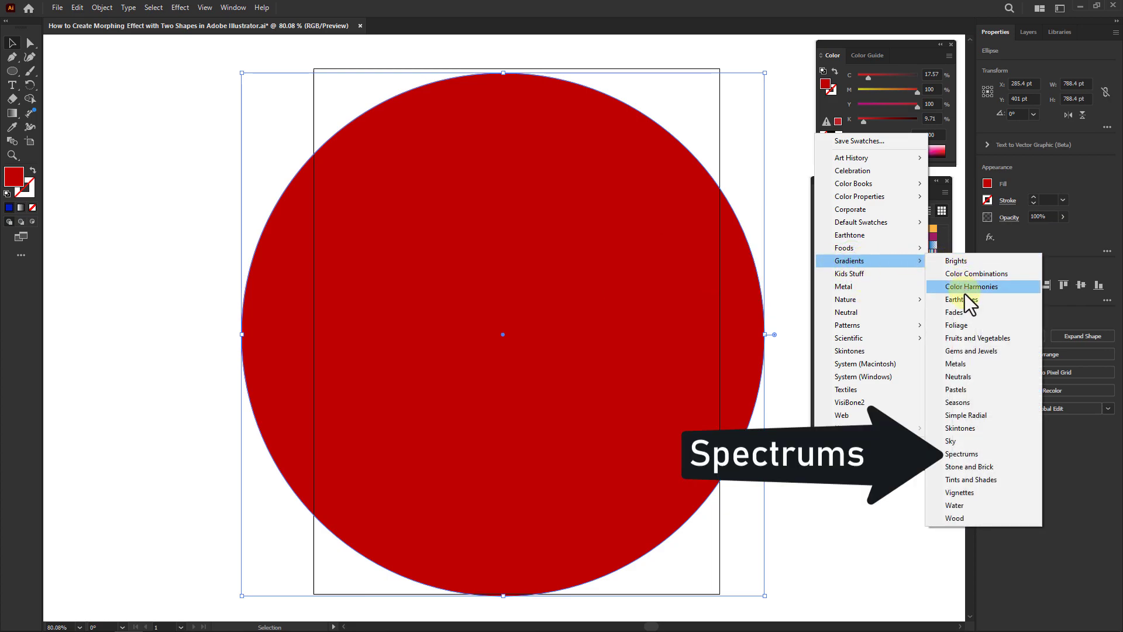
left_click(967, 455)
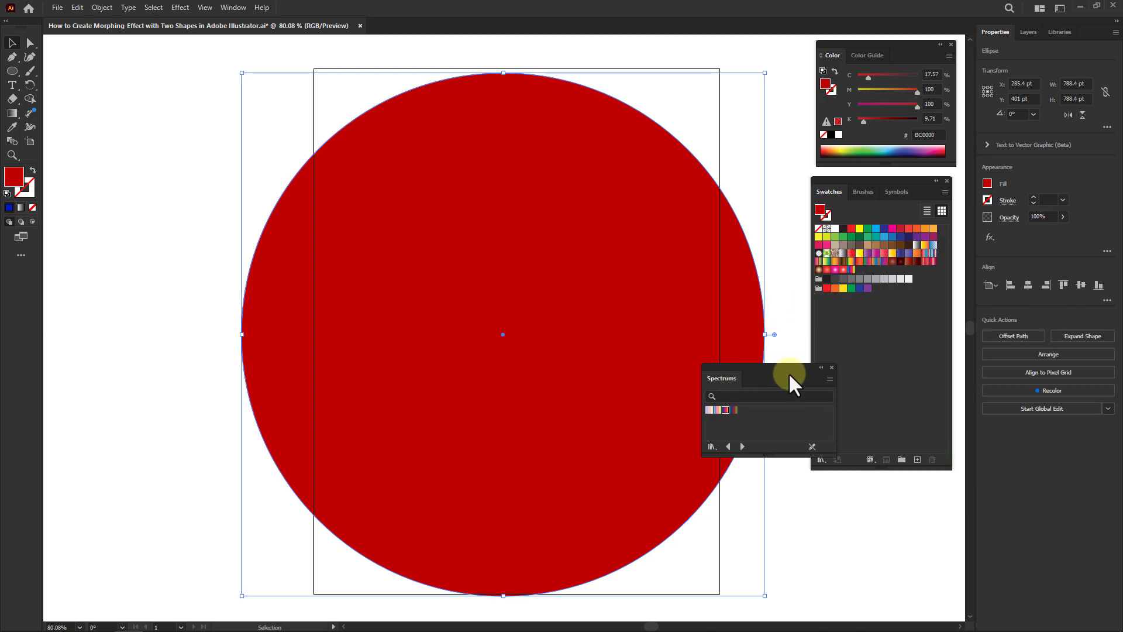
left_click_drag(726, 409, 696, 448)
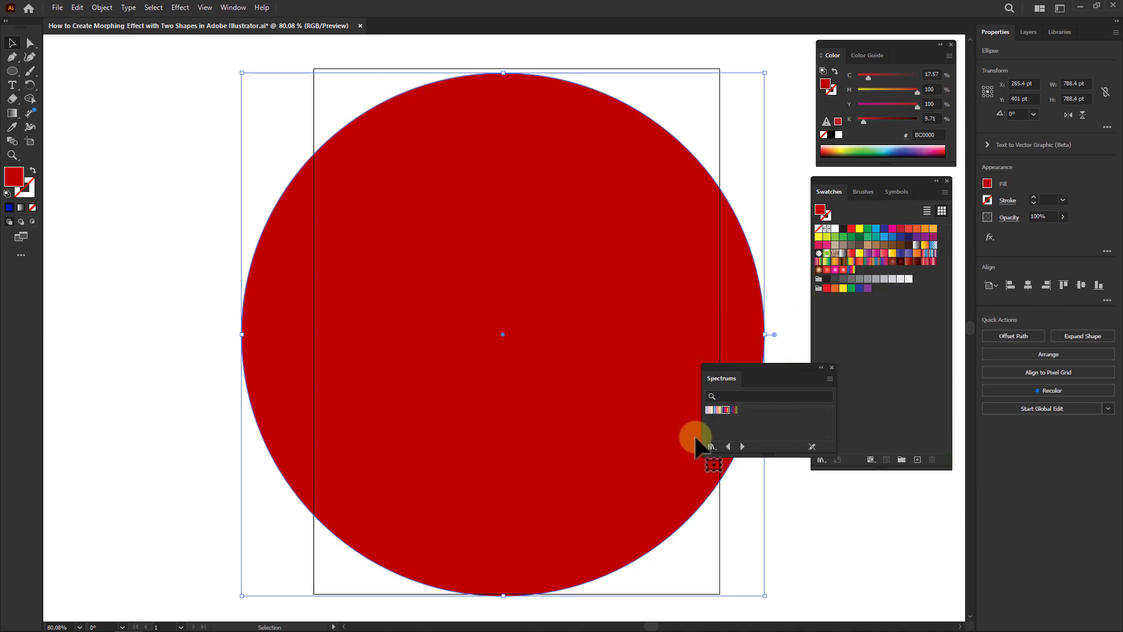
left_click(727, 410)
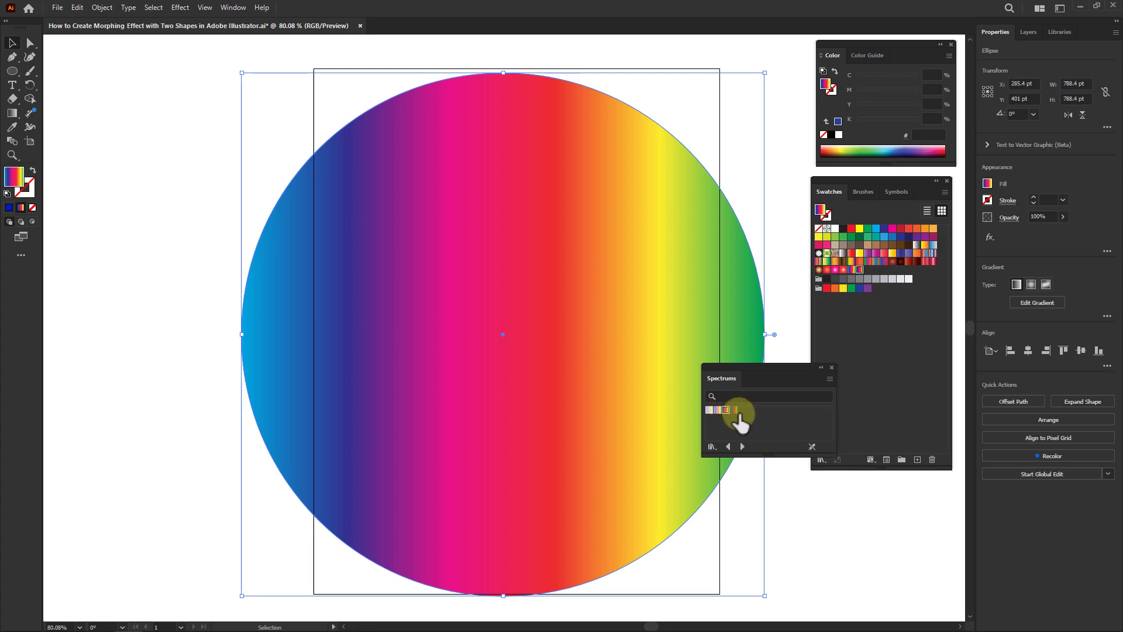
Close the Spectrums, Swatches and Color panels and return to the Selection tool
left_click(831, 367)
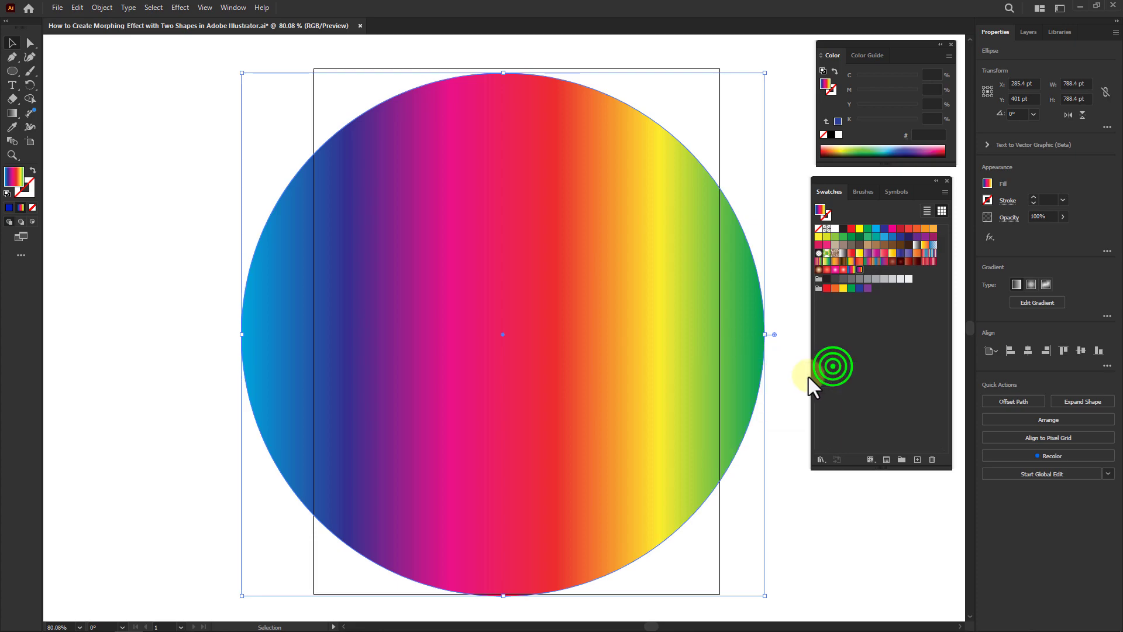
left_click(947, 181)
left_click(952, 44)
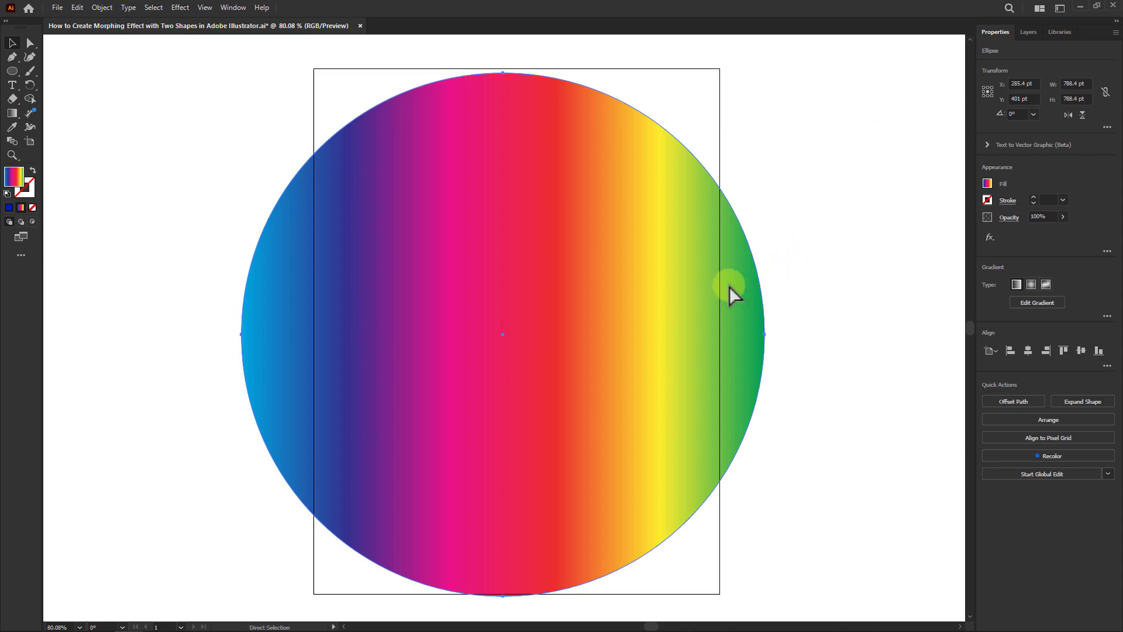
left_click(13, 42)
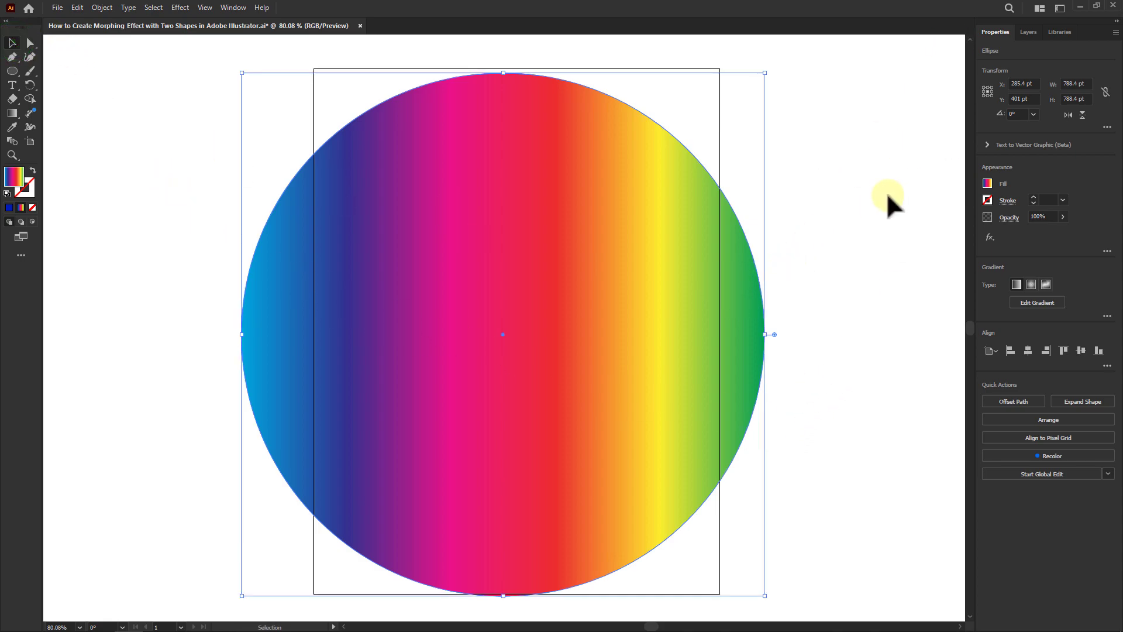
Zoom out, Alt-drag a copy of the circle down-right, and move both circles left
key("z")
scroll(815, 328, "down", 2)
left_click_drag(749, 321, 245, 223)
scroll(353, 298, "down", 3)
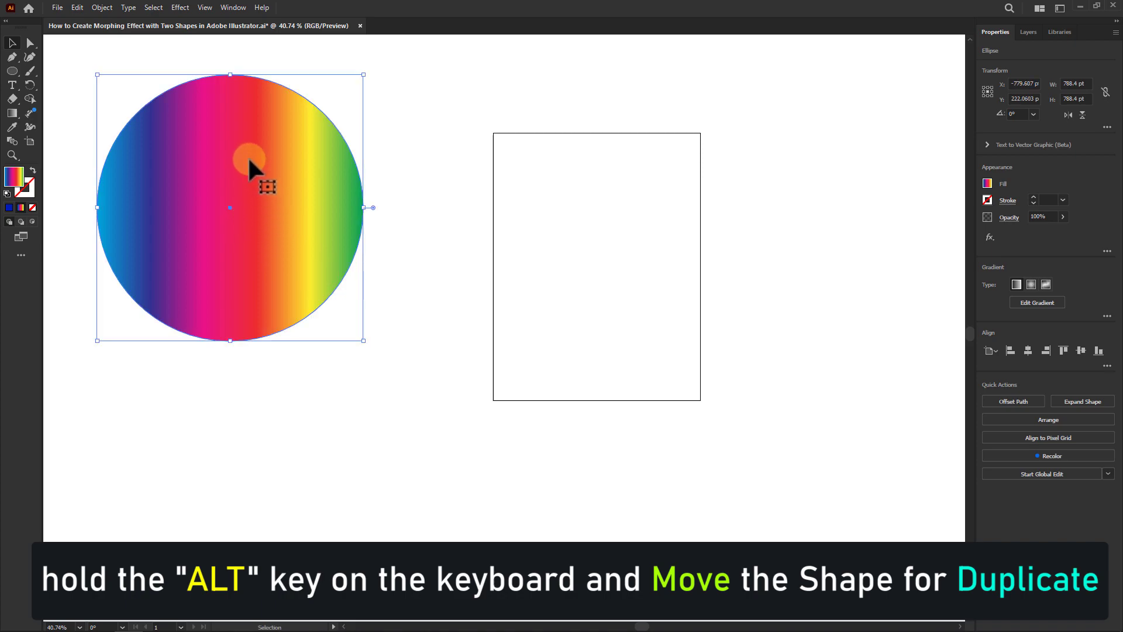
left_click_drag(244, 141, 519, 363)
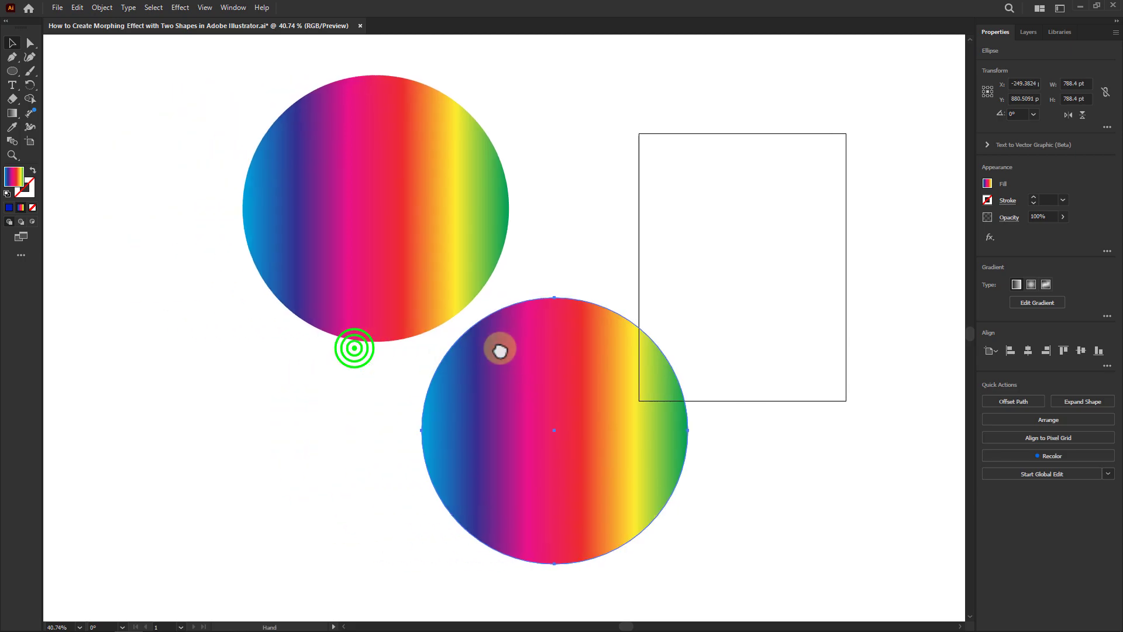
left_click_drag(191, 123, 475, 438)
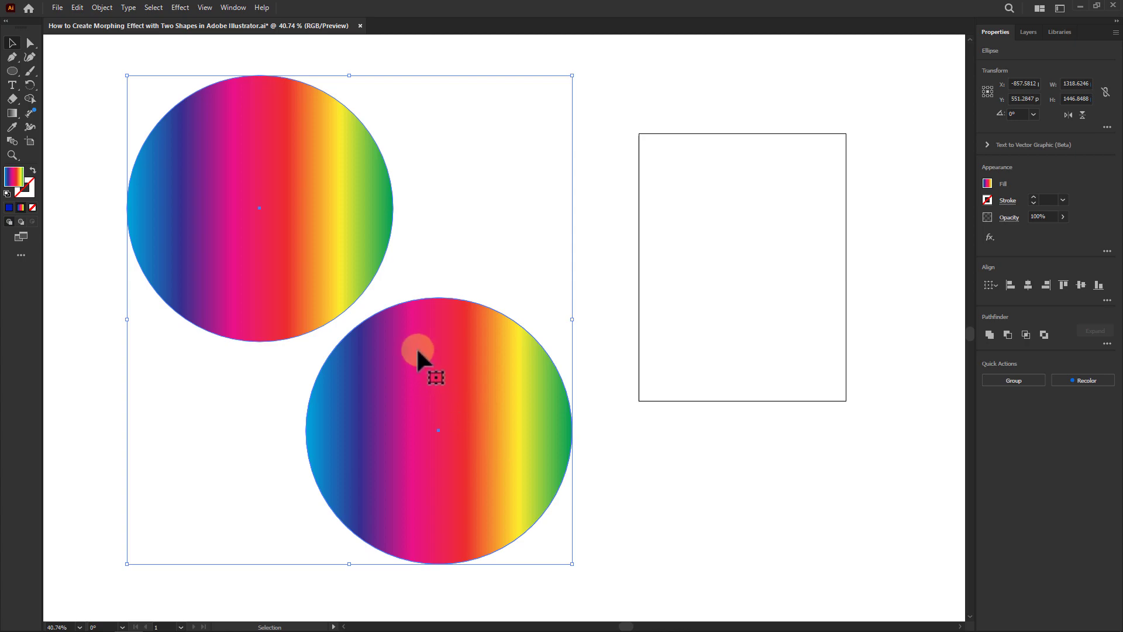
left_click(86, 61)
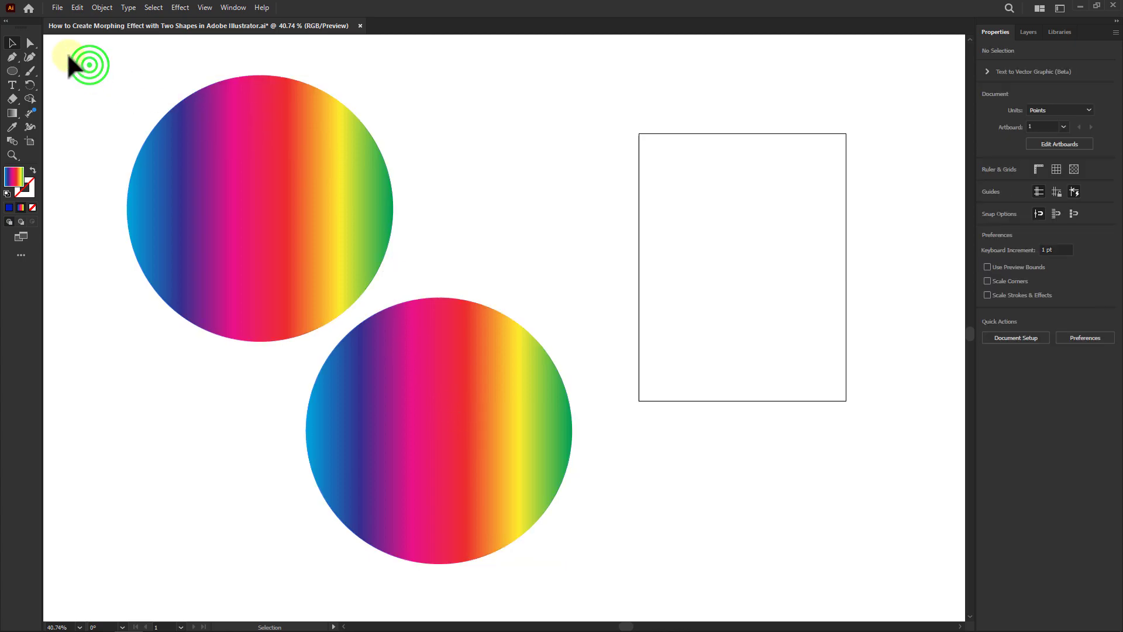
Marquee-select both gradient circles and join them with Make Compound Path
left_click_drag(66, 53, 660, 592)
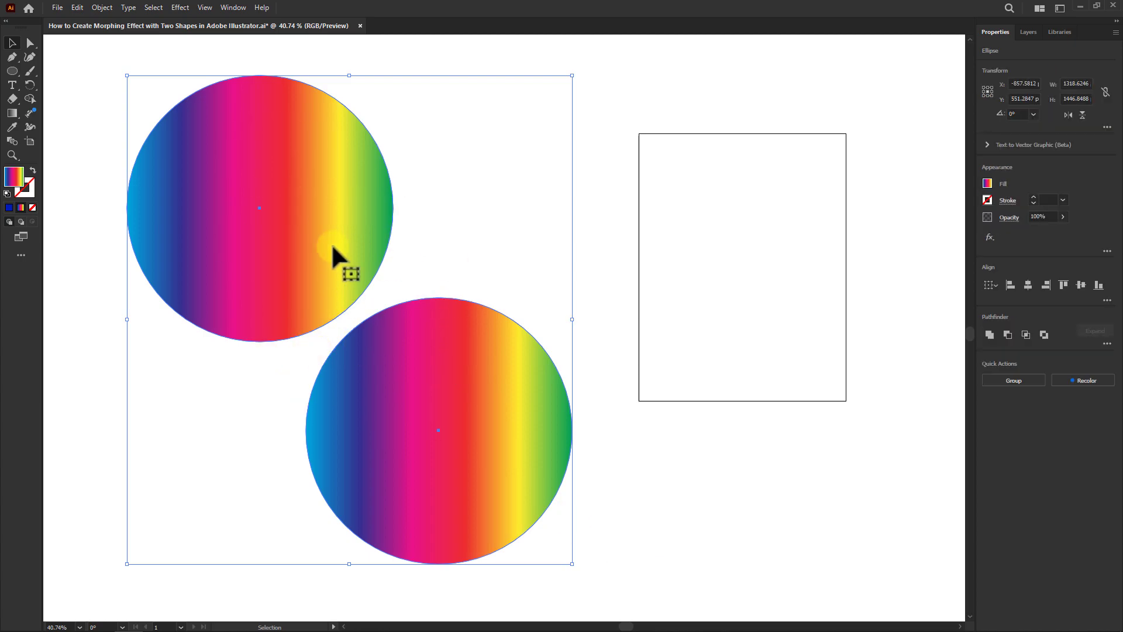
right_click(299, 209)
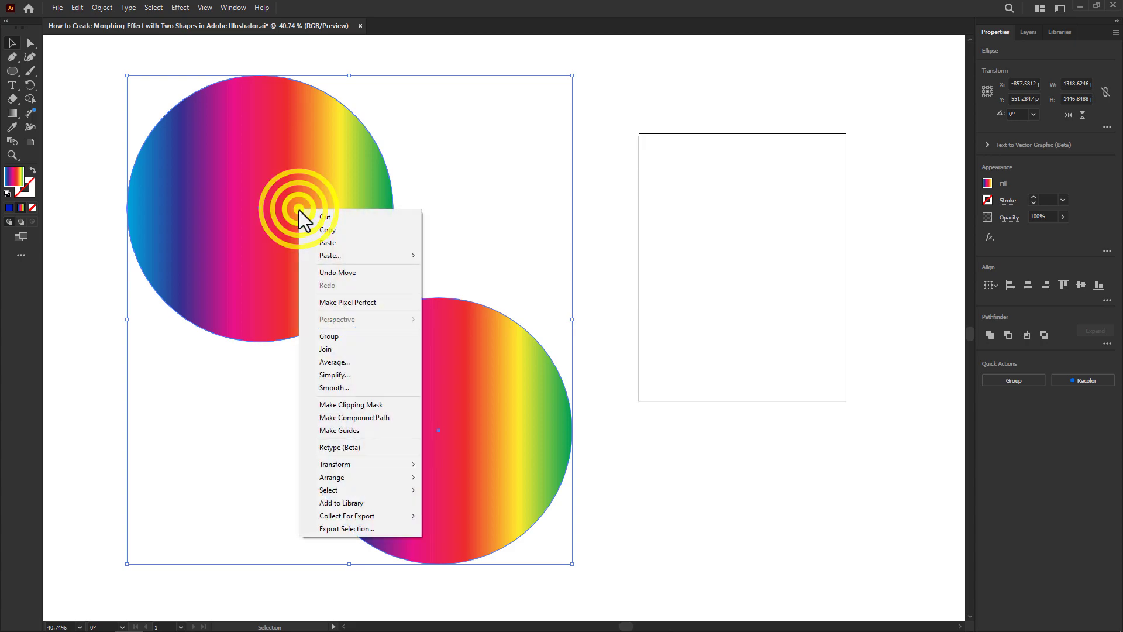
left_click(347, 418)
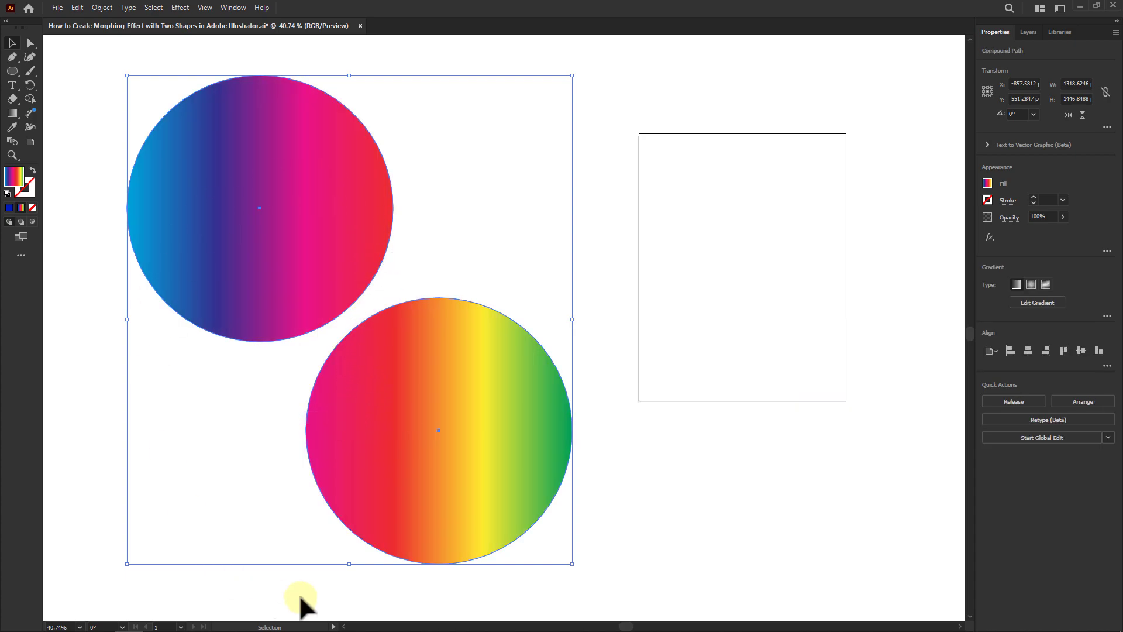
Apply an Offset Path effect of 150 pt with Round joins to the compound path
left_click(248, 209)
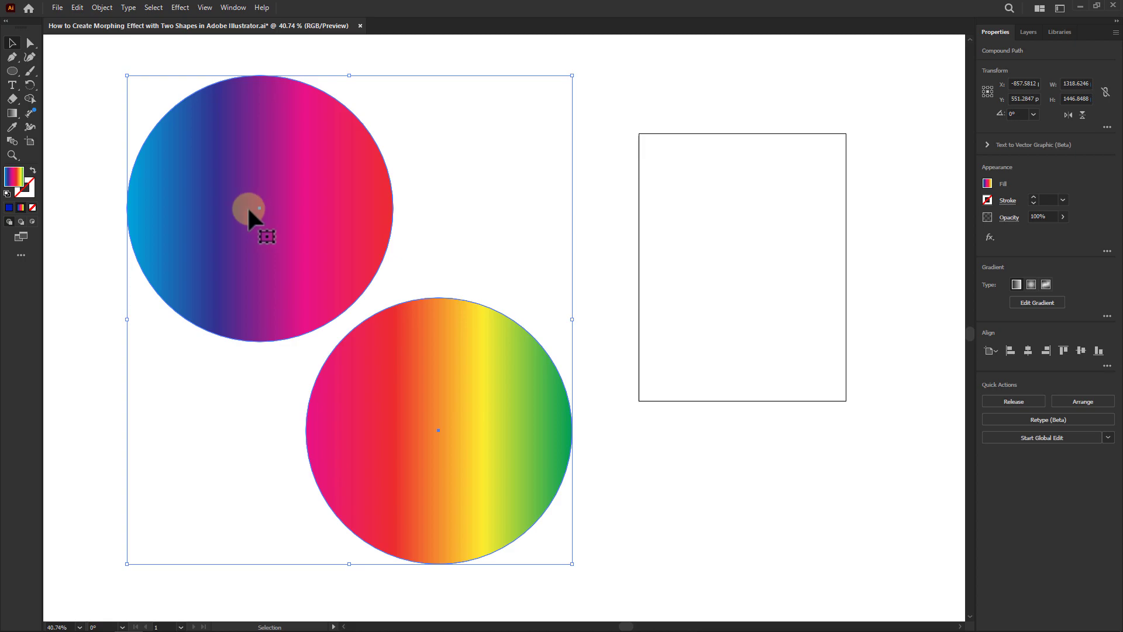
left_click(179, 7)
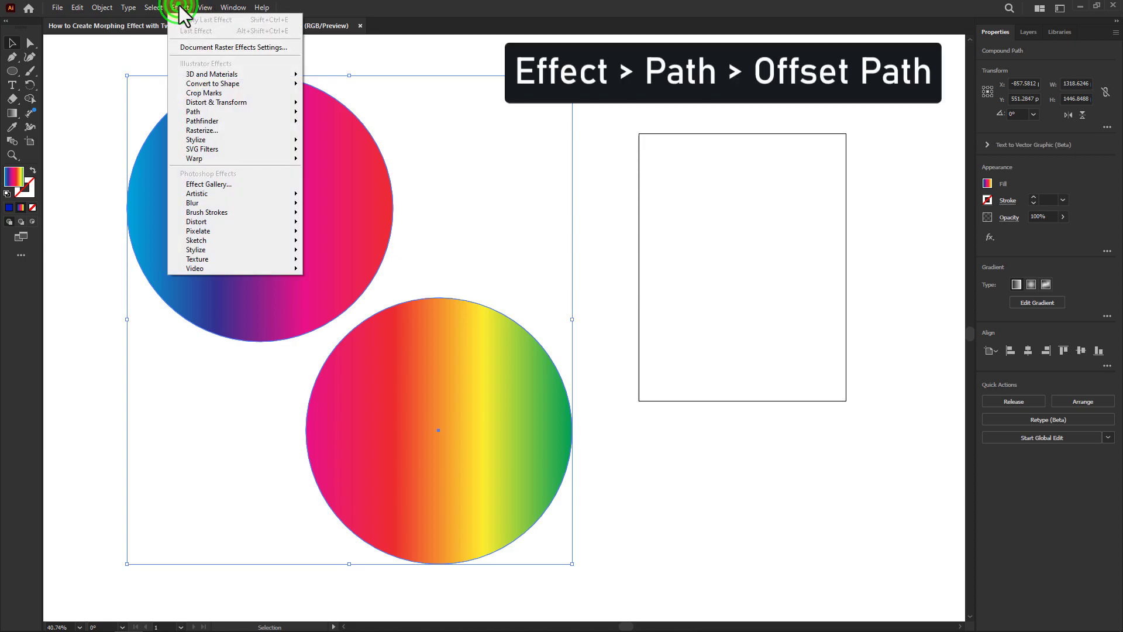
left_click(197, 111)
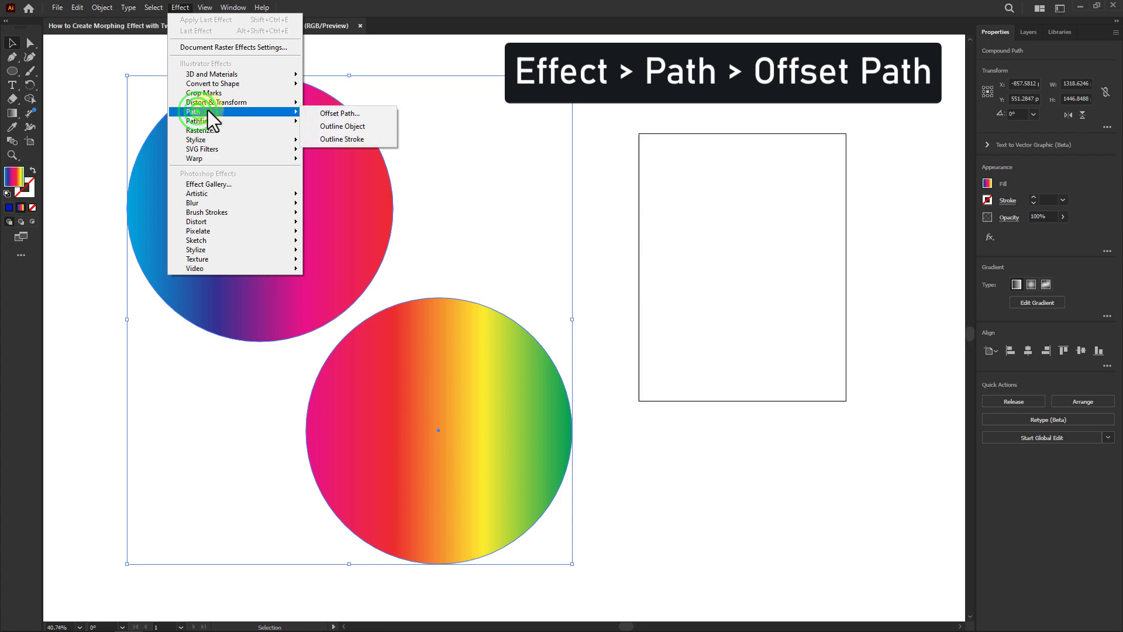
left_click(351, 114)
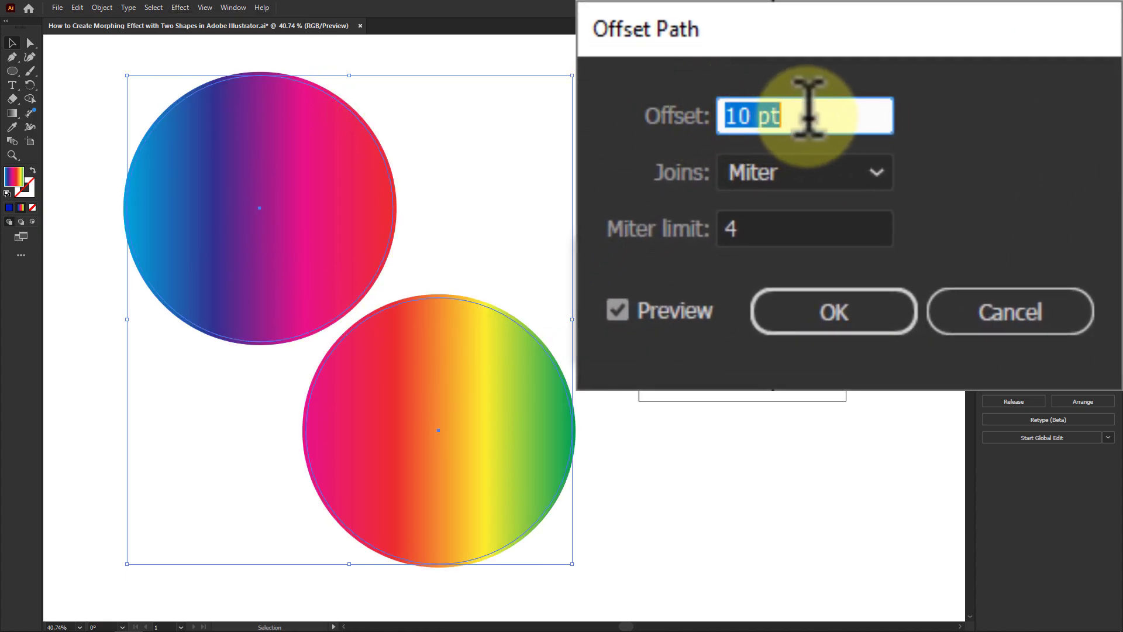
left_click(810, 113)
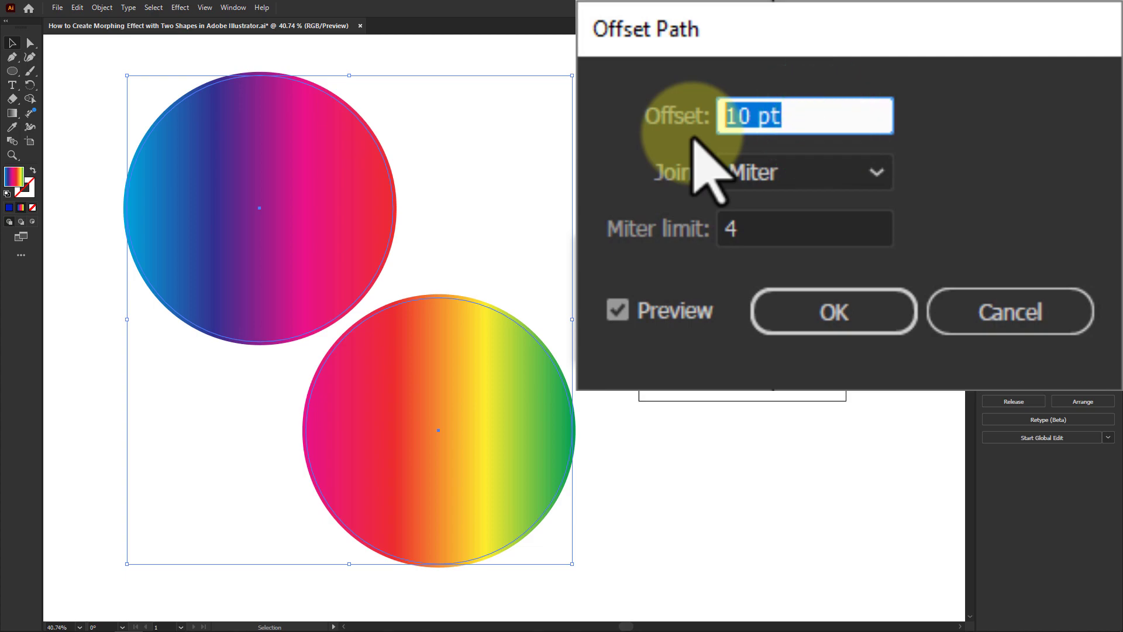
type("150")
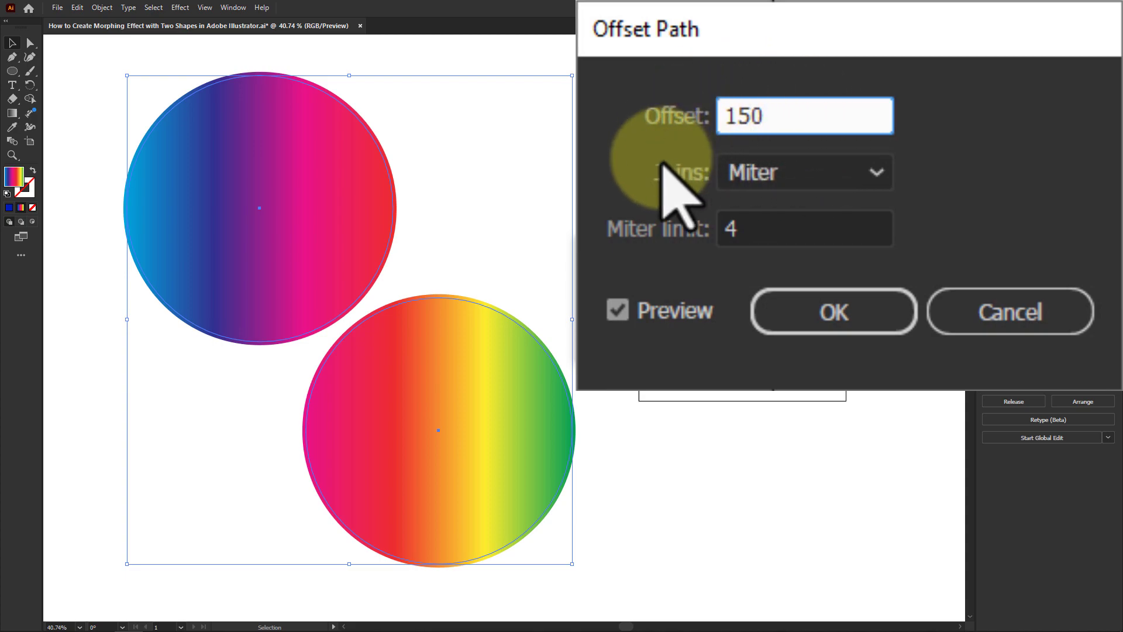
left_click(791, 177)
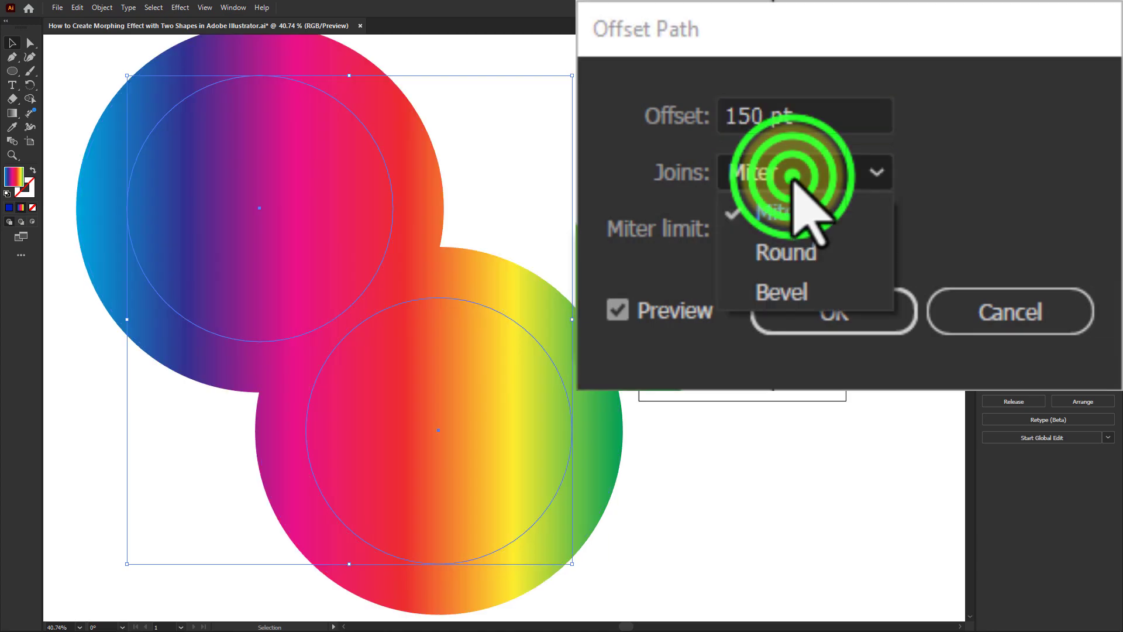
left_click(787, 252)
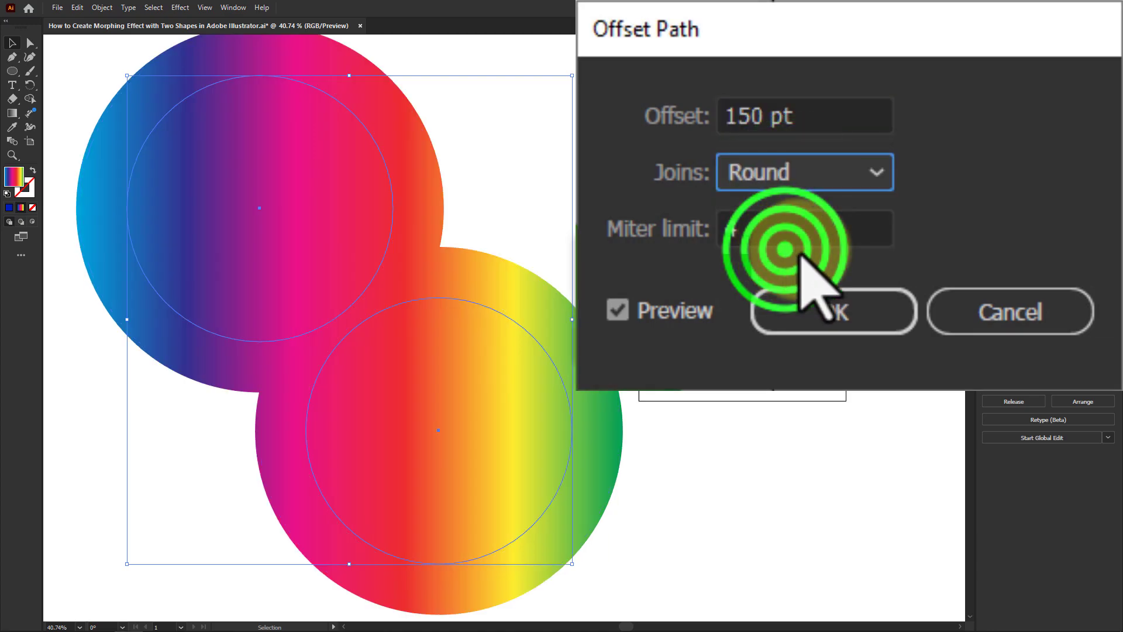
left_click(858, 315)
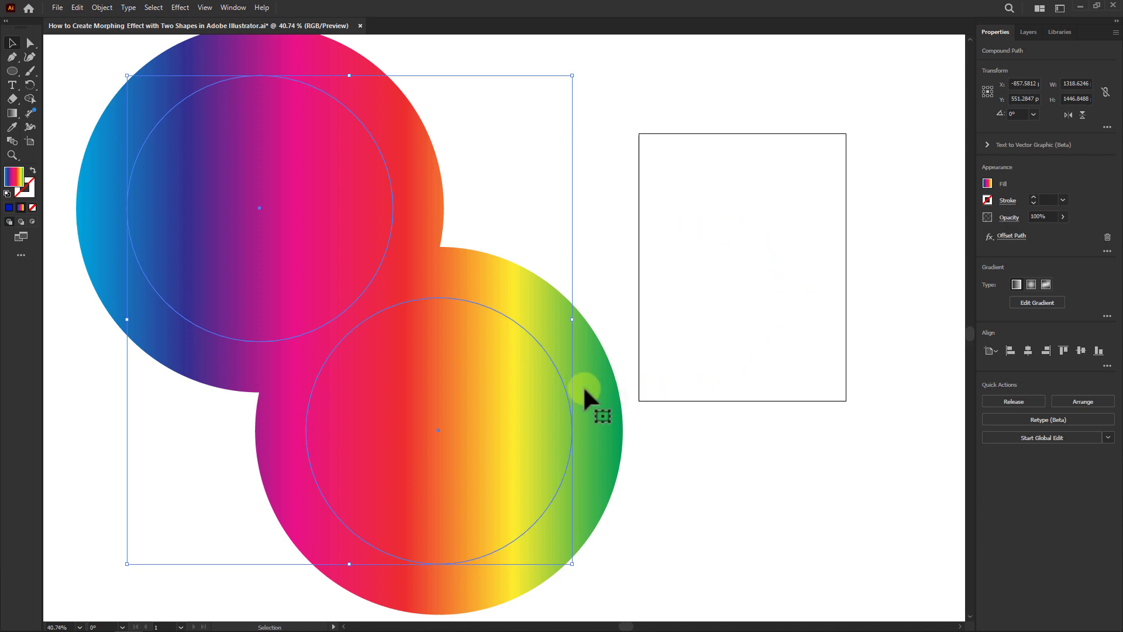
Add a second Offset Path effect of -150 pt with Round joins as a new effect
left_click(180, 7)
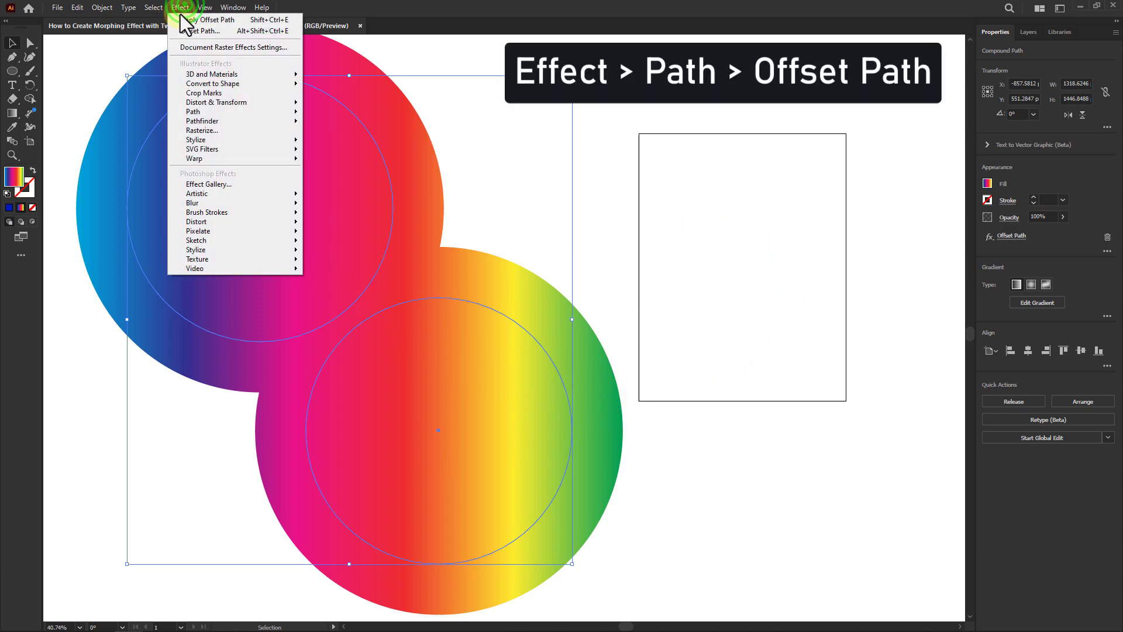
left_click(193, 112)
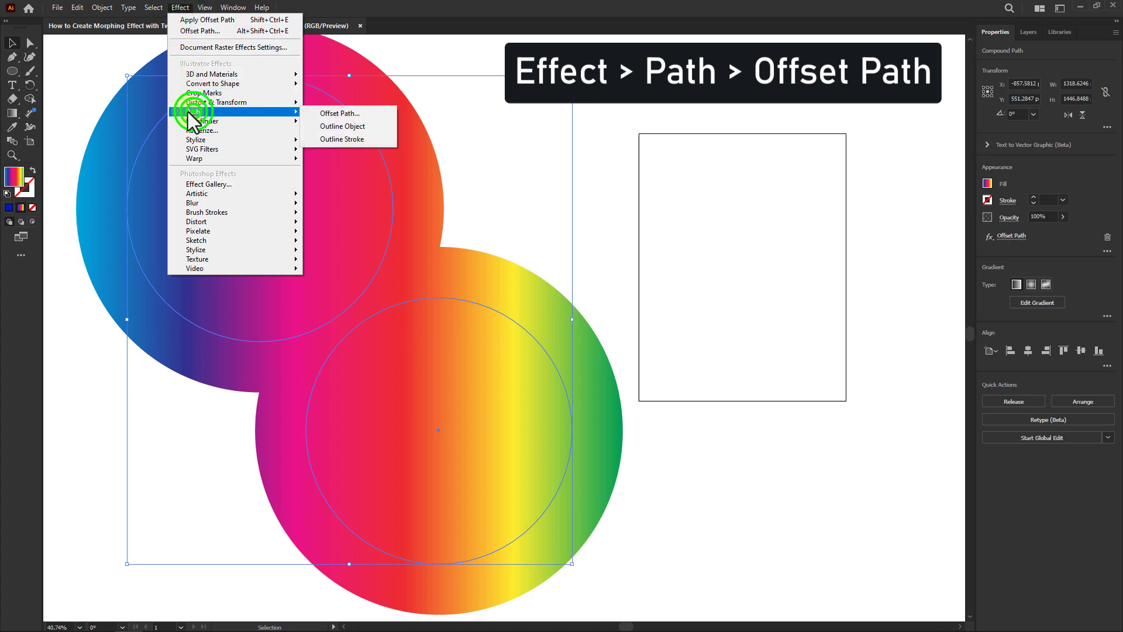
left_click(319, 113)
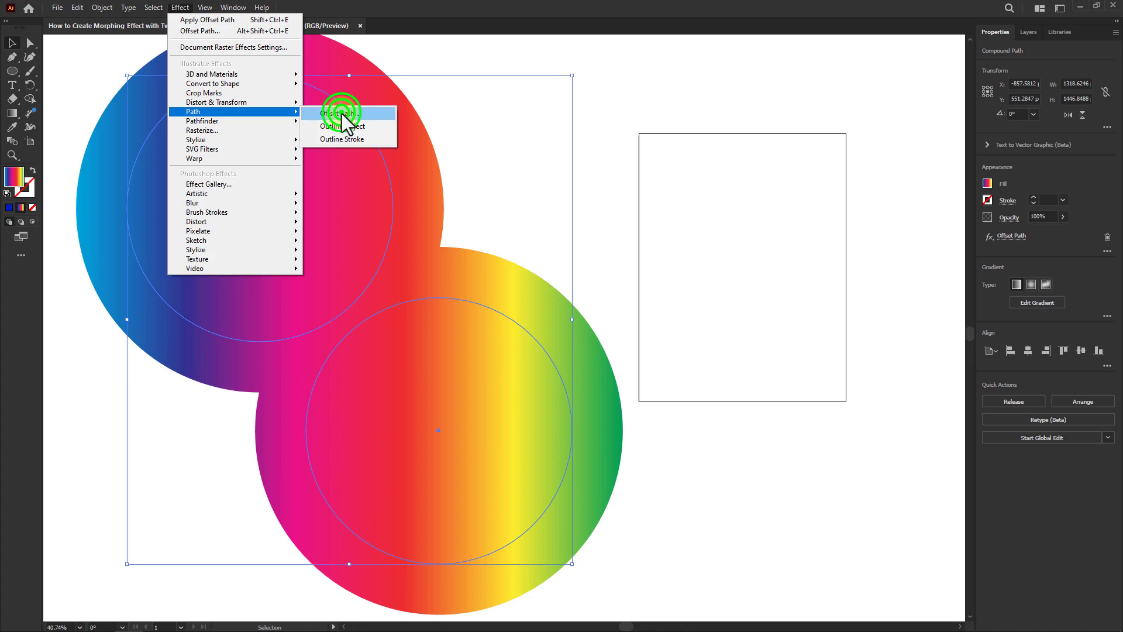
left_click(339, 114)
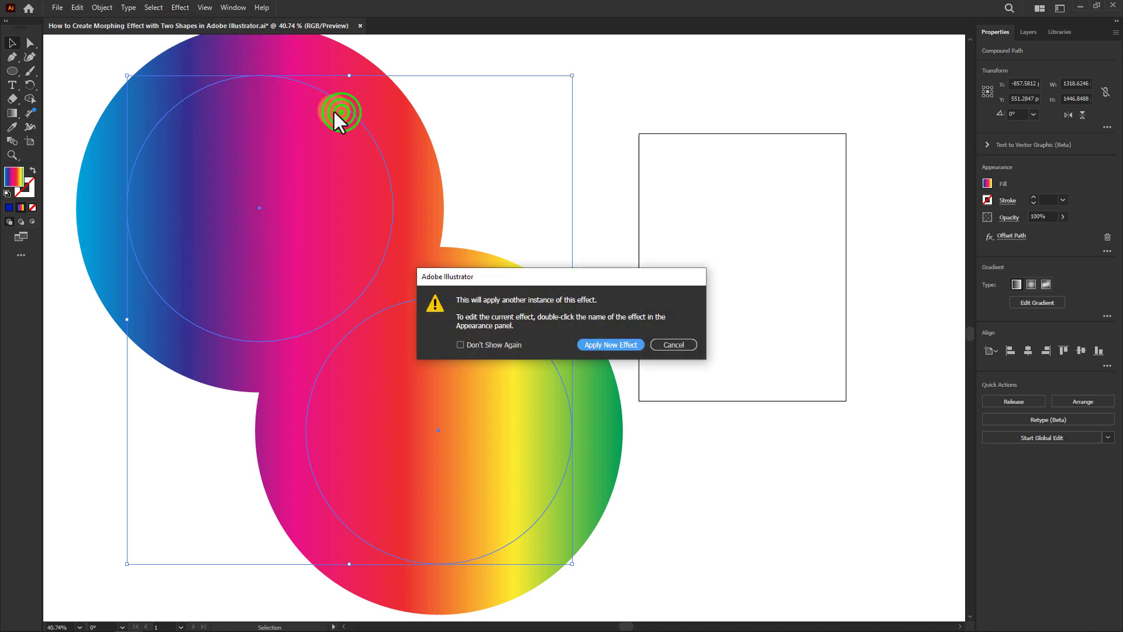
left_click(617, 344)
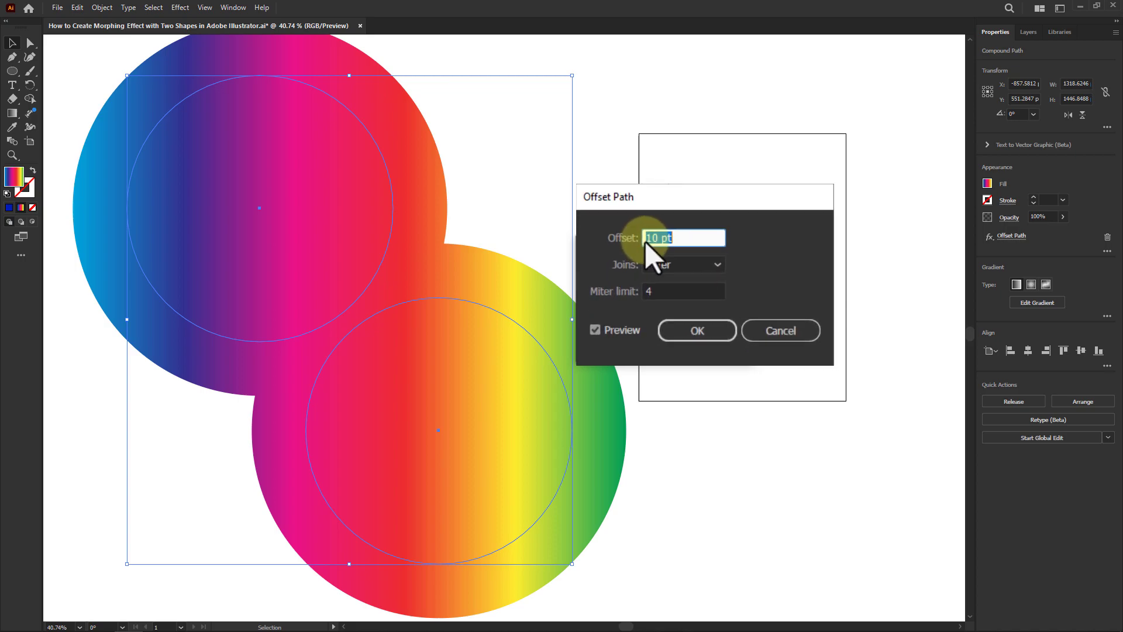
type("-")
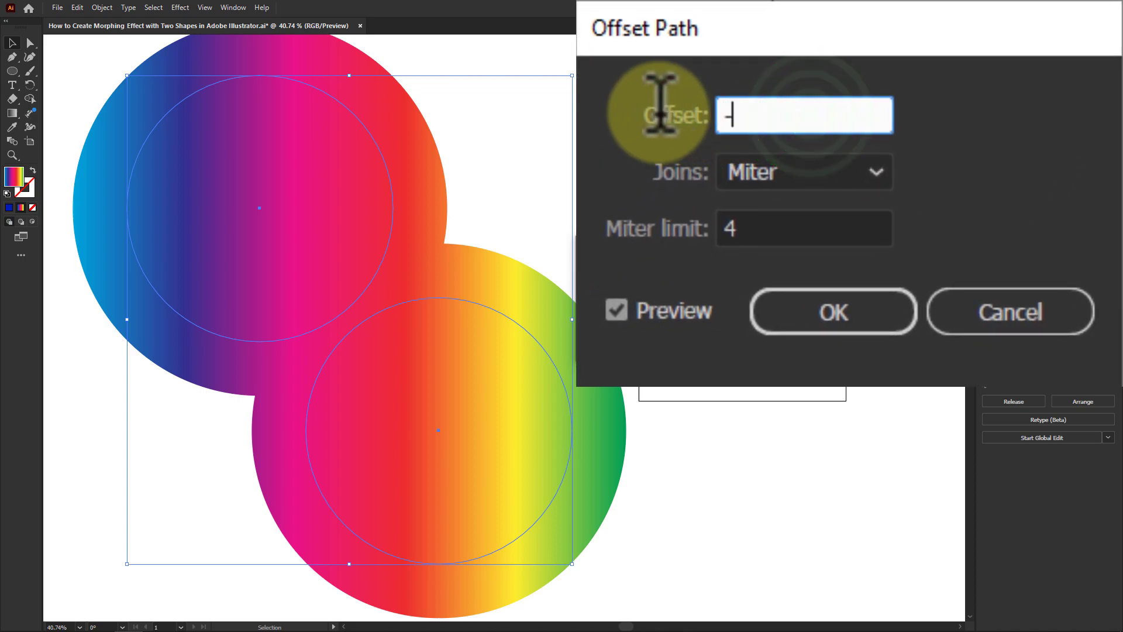
type("150")
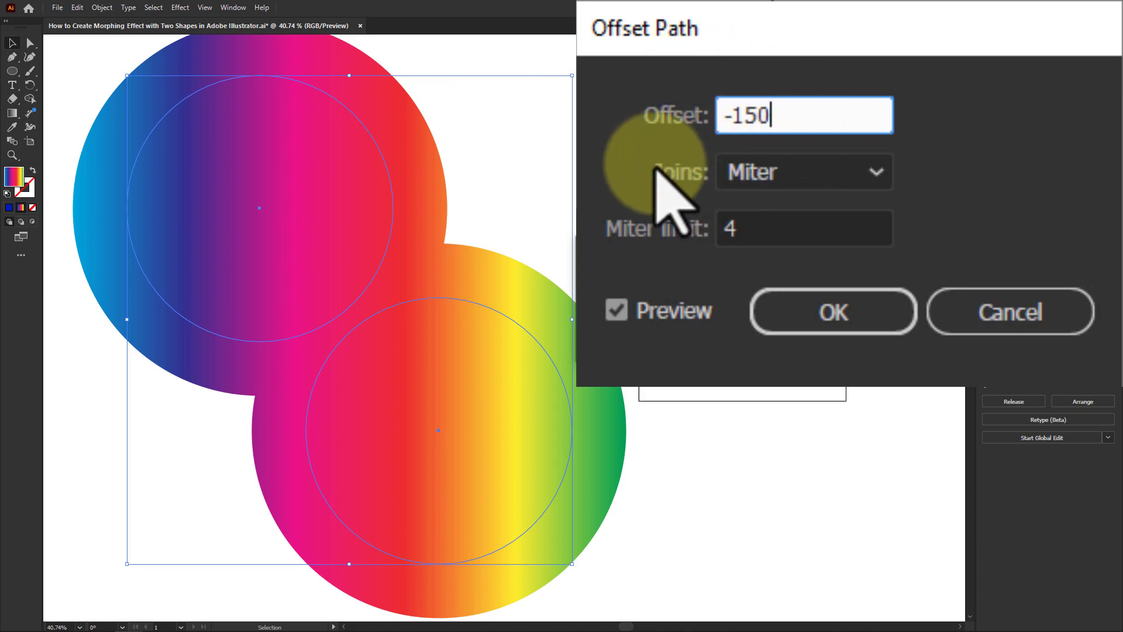
left_click(810, 172)
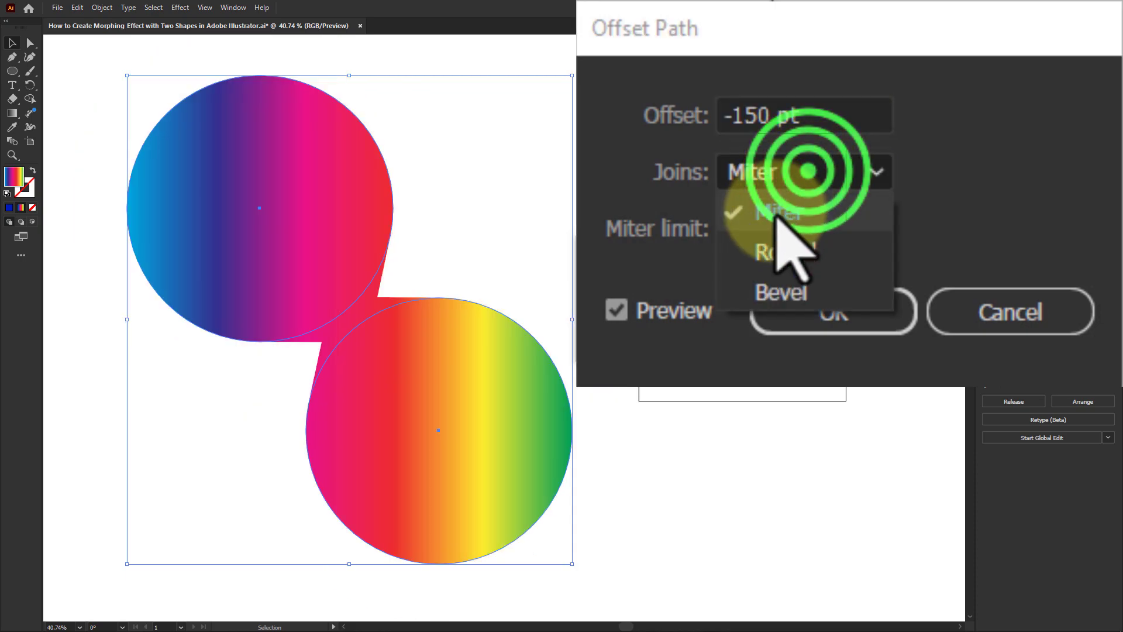
left_click(799, 258)
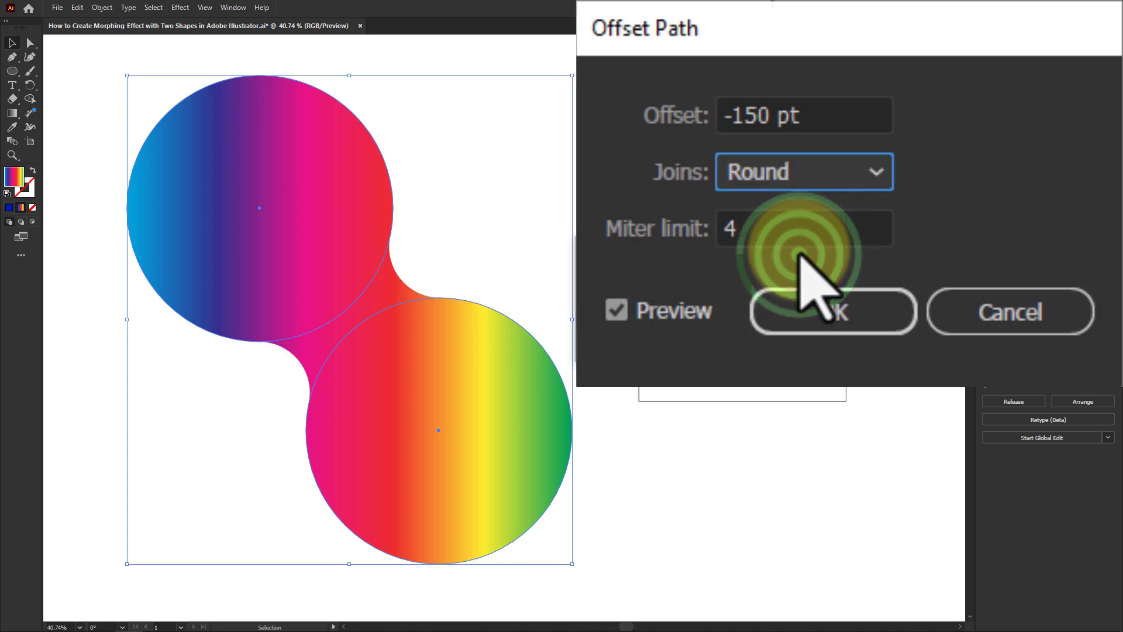
left_click(836, 316)
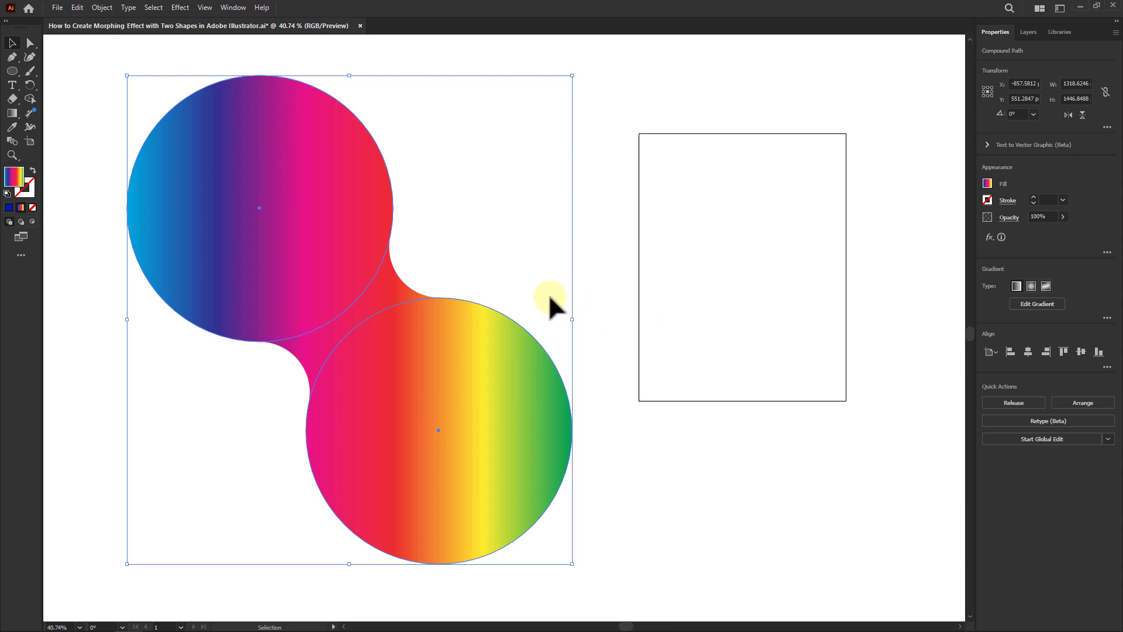
left_click(552, 301)
Select the merged blob and enter isolation mode to edit its individual circles
left_click_drag(297, 217, 305, 224)
left_click(369, 394)
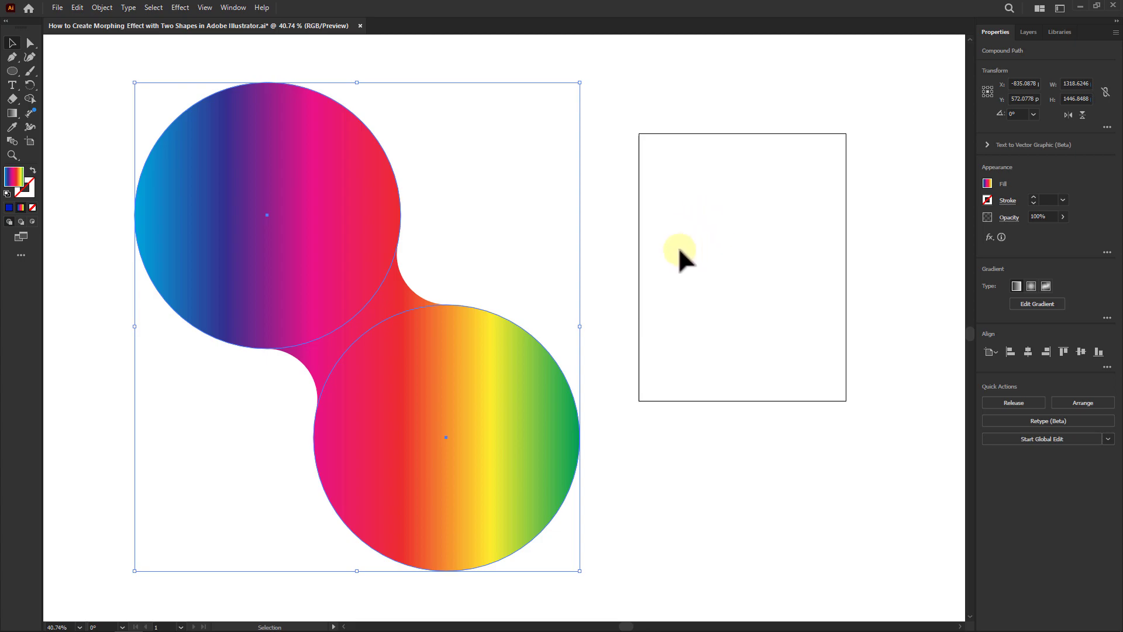
left_click(364, 202)
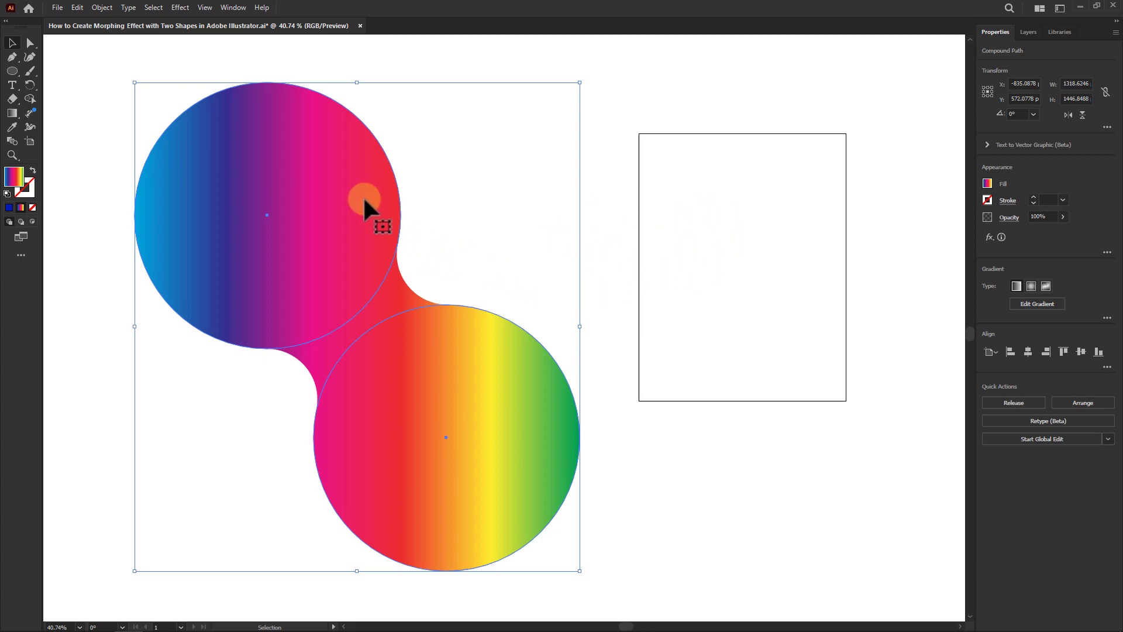
double_click(319, 212)
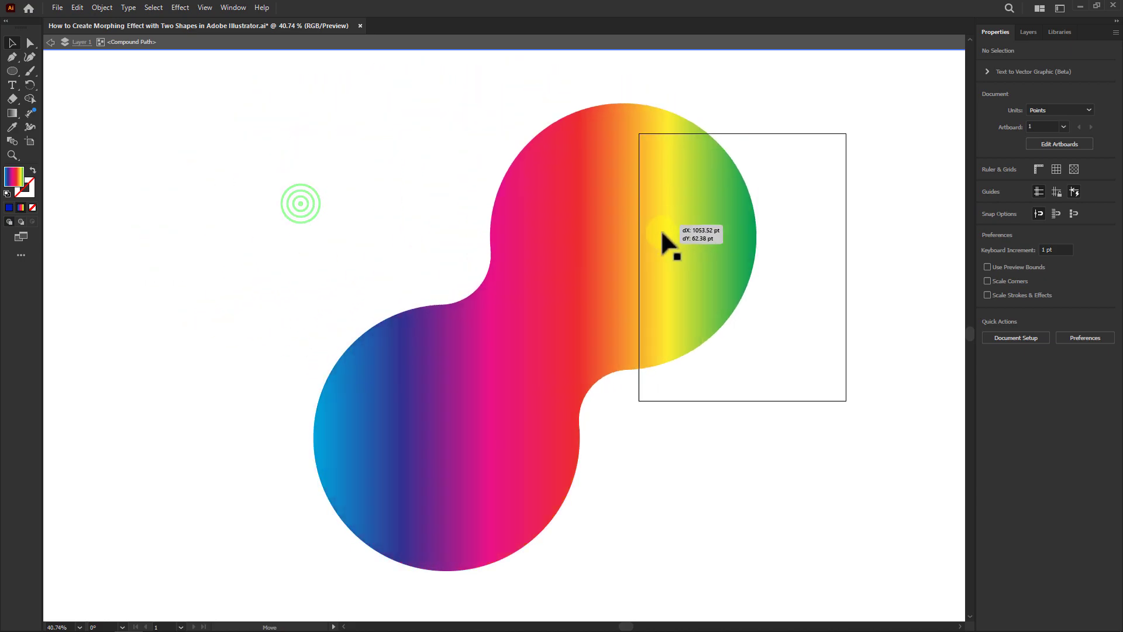
scroll(620, 287, "down", 2)
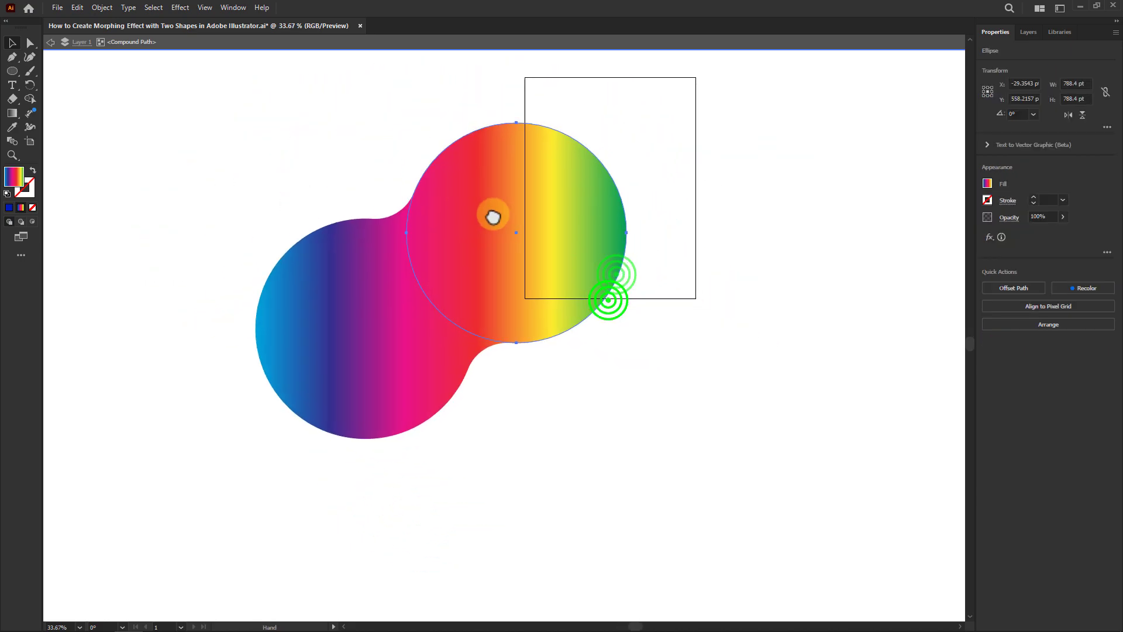